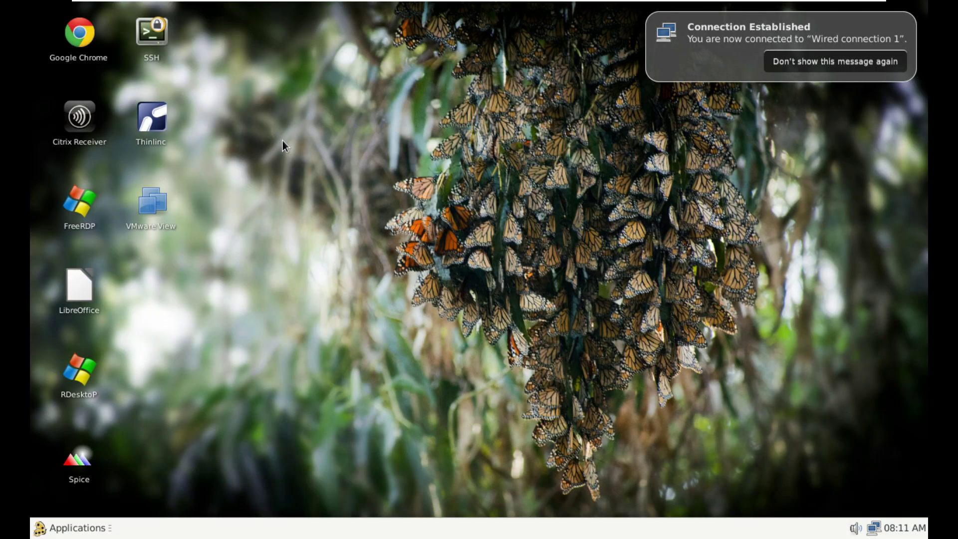
Step: Open the display settings and set the Virtual1 monitor's resolution to 1360x768
right_click(318, 193)
left_click(118, 462)
left_click(89, 528)
mouse_move(120, 401)
left_click(189, 418)
left_click(449, 114)
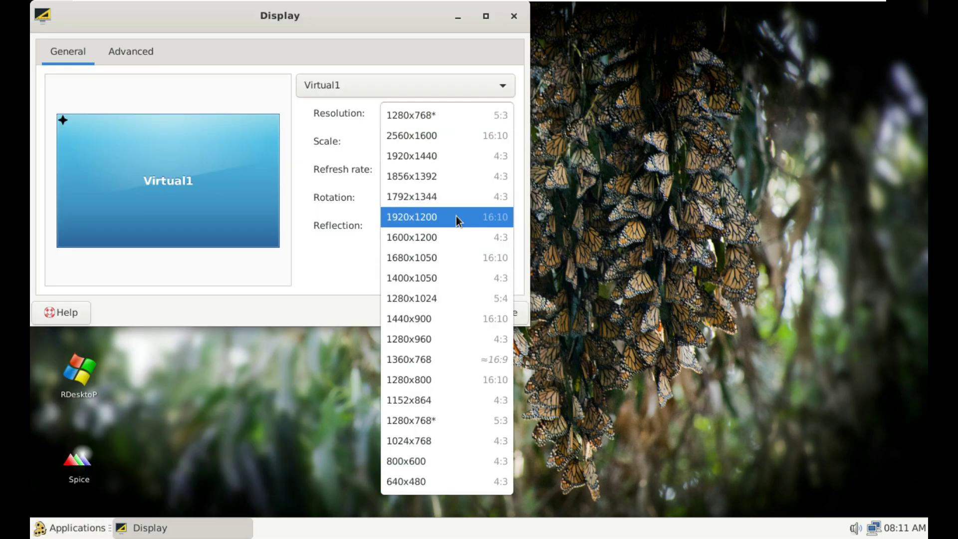
left_click(469, 358)
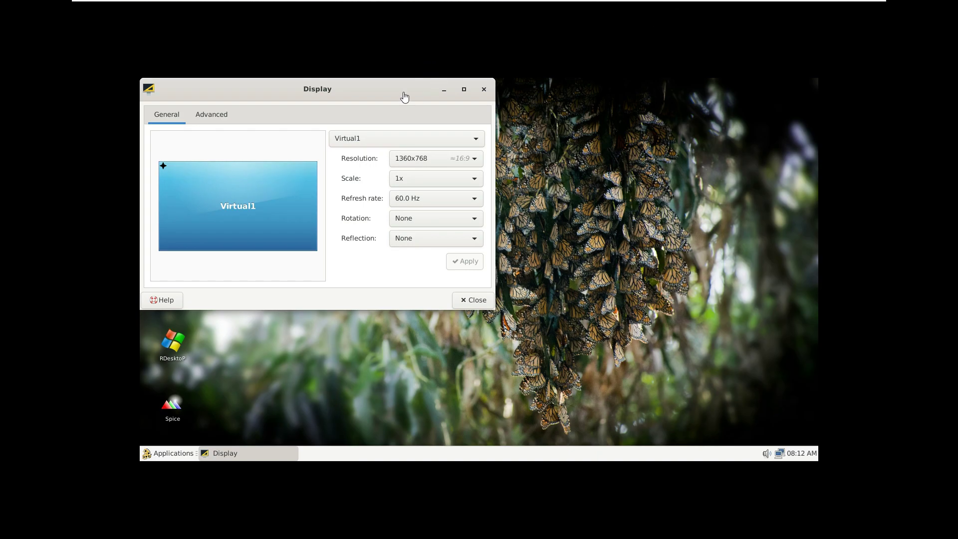
left_click(435, 155)
left_click(442, 161)
Step: Scale the virtual machine's screen with Keep Aspect Ratio Stretch
mouse_move(853, 2)
left_click(441, 6)
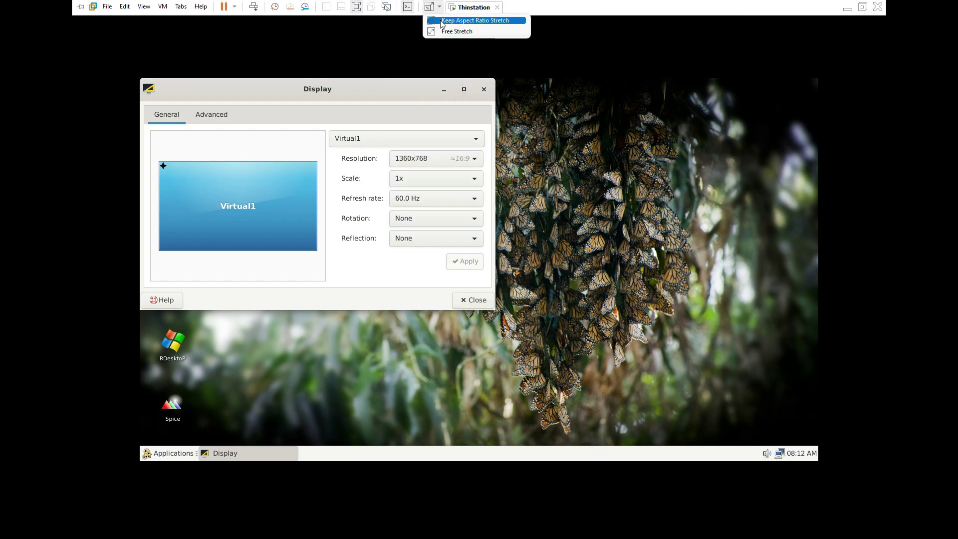
left_click(444, 21)
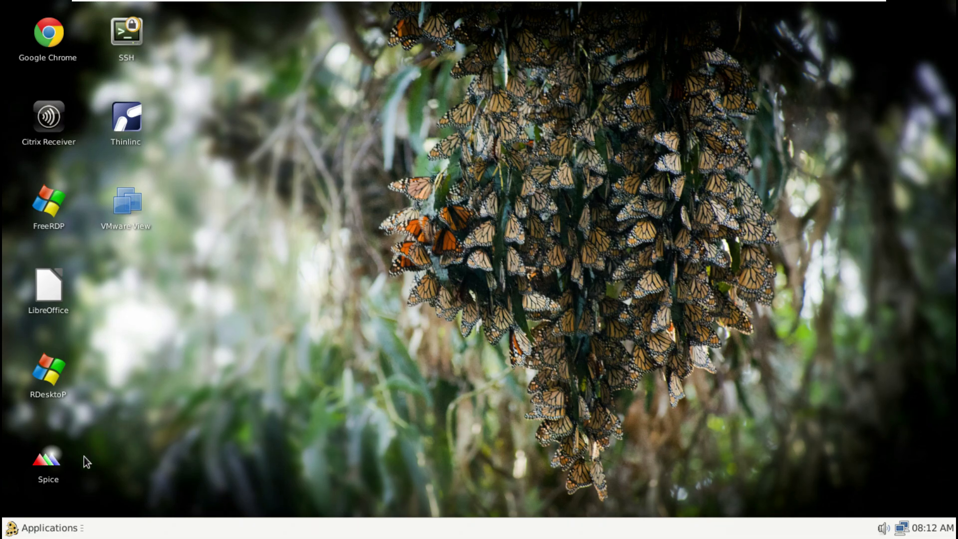
Step: Look through the application categories, view the ThinStation system information, and dismiss it
left_click(46, 528)
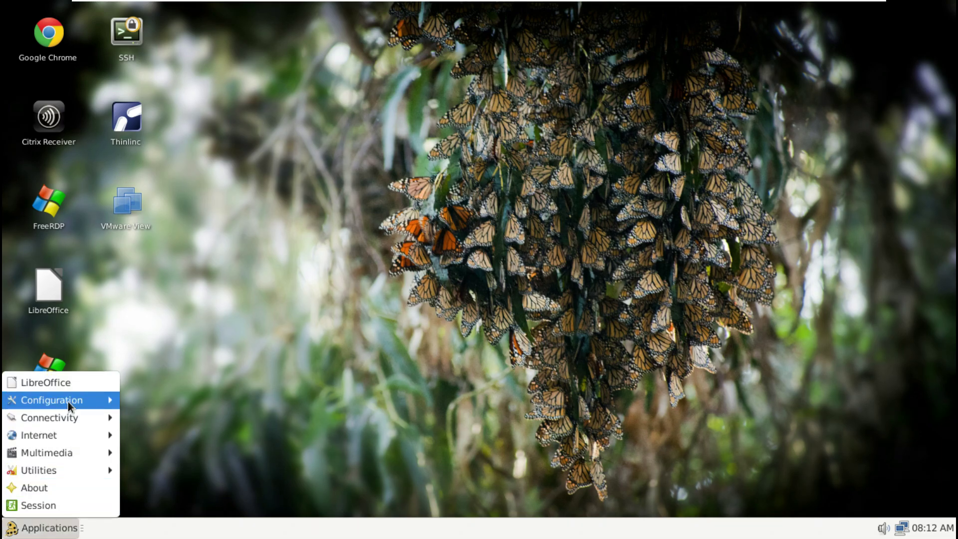
mouse_move(80, 398)
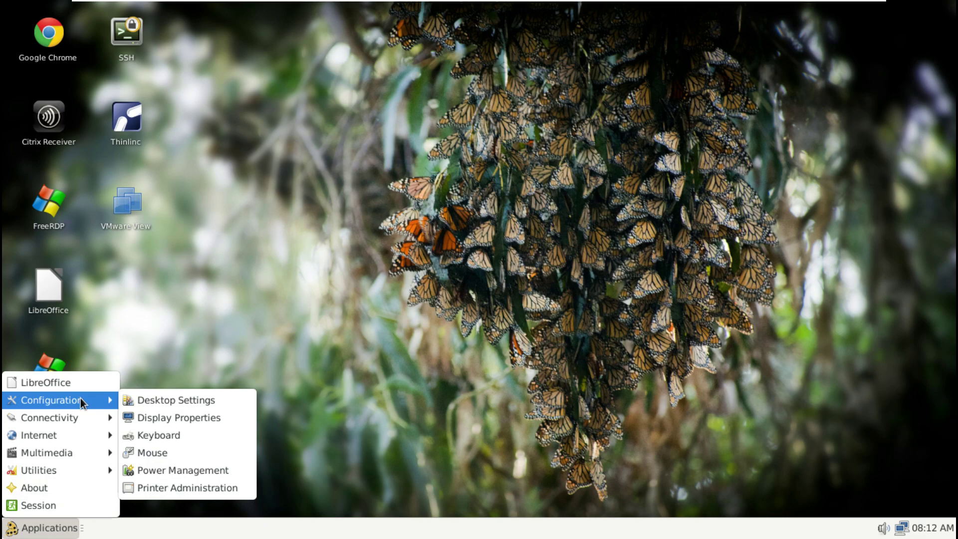
mouse_move(85, 419)
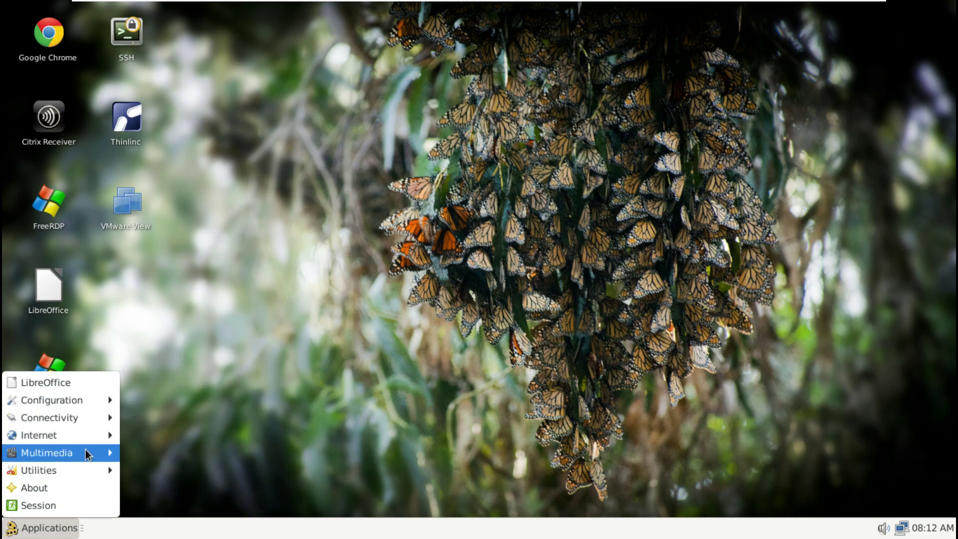
left_click(84, 489)
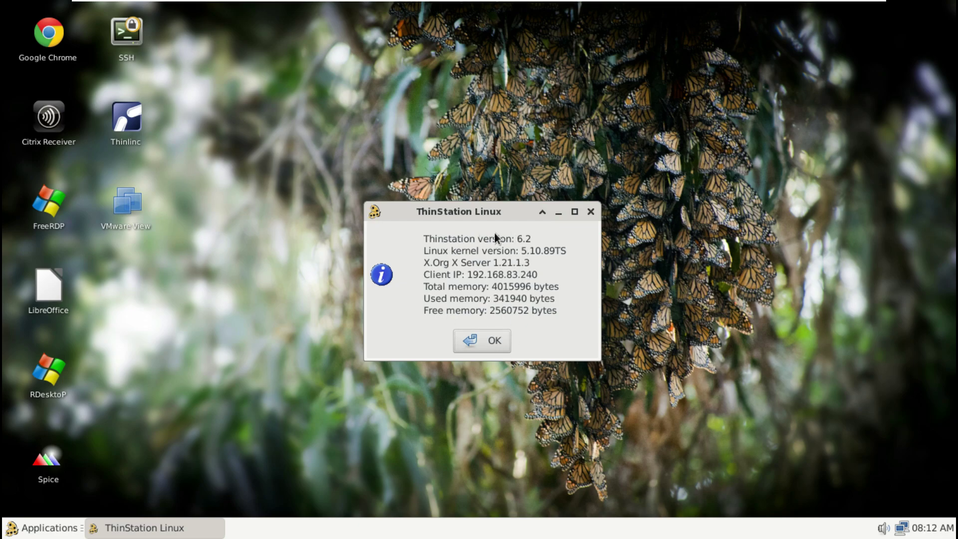
left_click(489, 342)
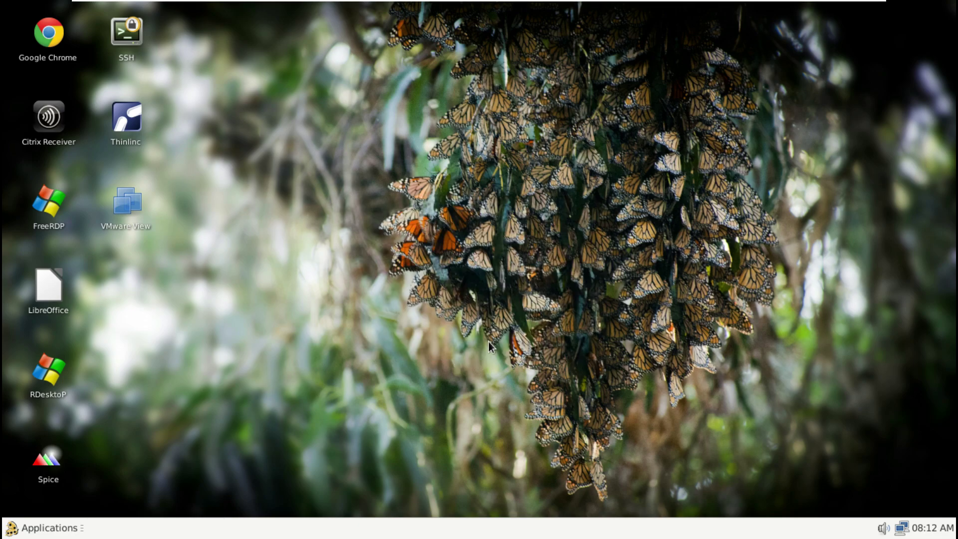
Step: Launch FreeRDP, view its user and server connection settings, and exit without connecting
right_click(56, 198)
left_click(95, 208)
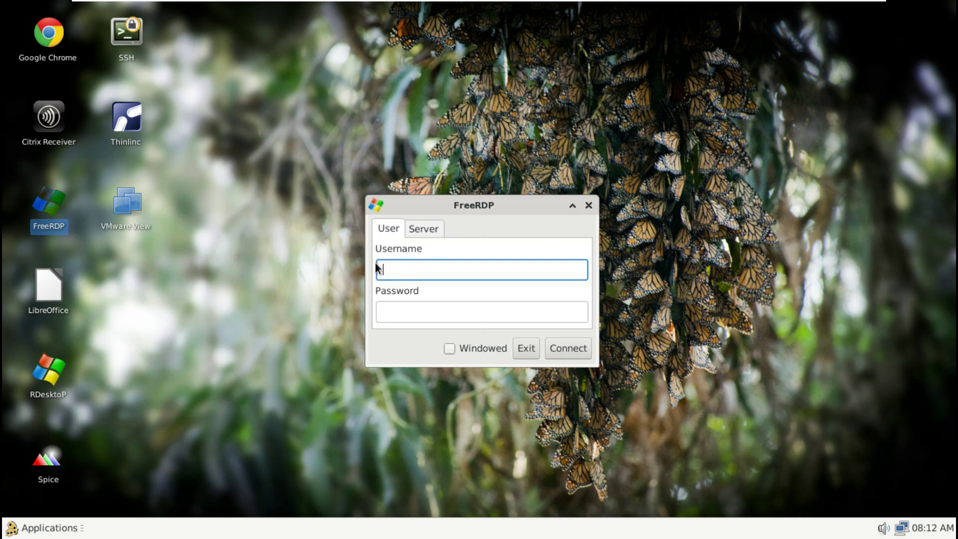
left_click(423, 229)
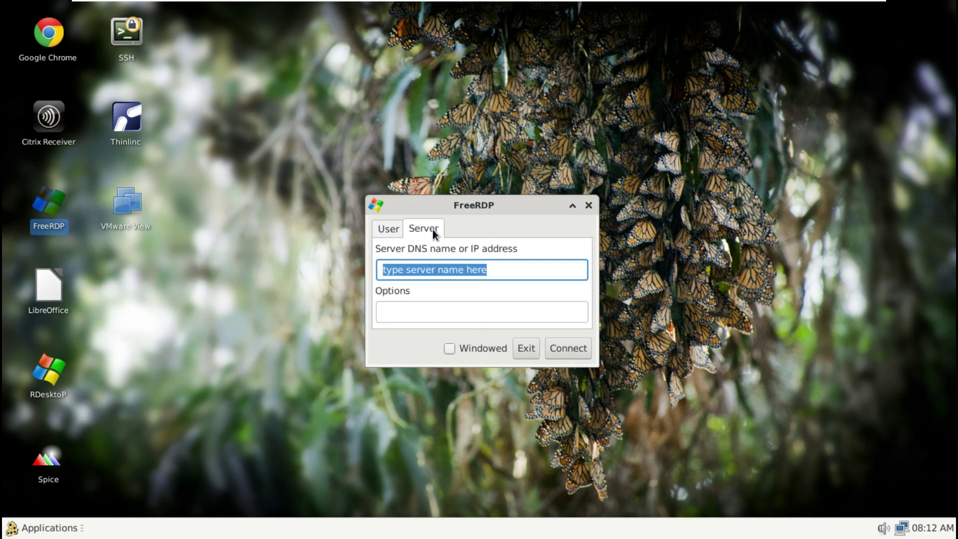
left_click(525, 349)
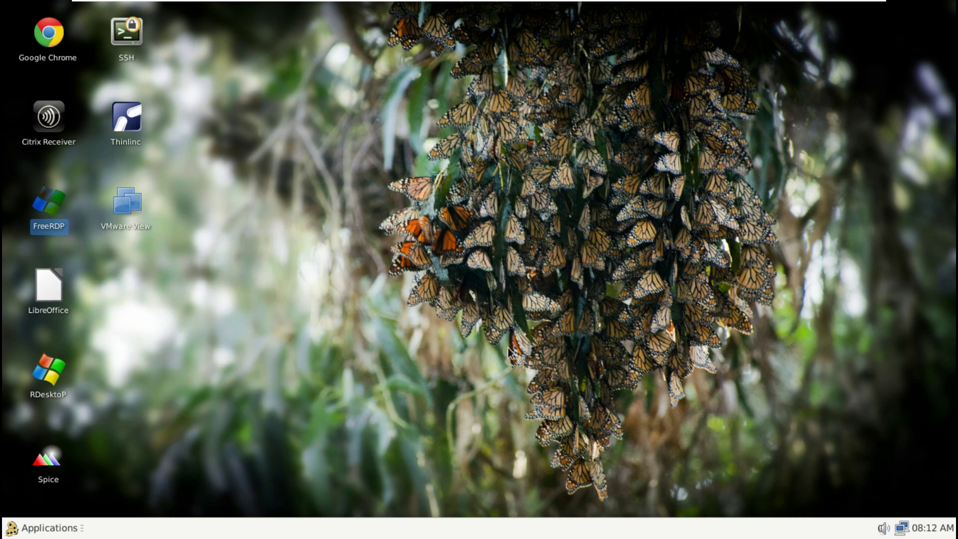
Step: Launch the ThinLinc client, postpone its update, and close the client
right_click(128, 127)
left_click(143, 133)
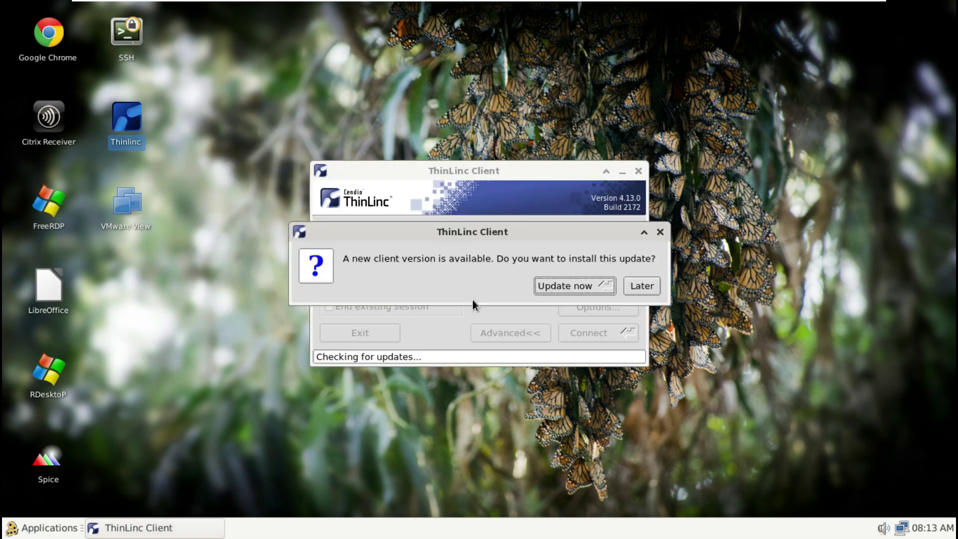
left_click_drag(462, 228, 475, 313)
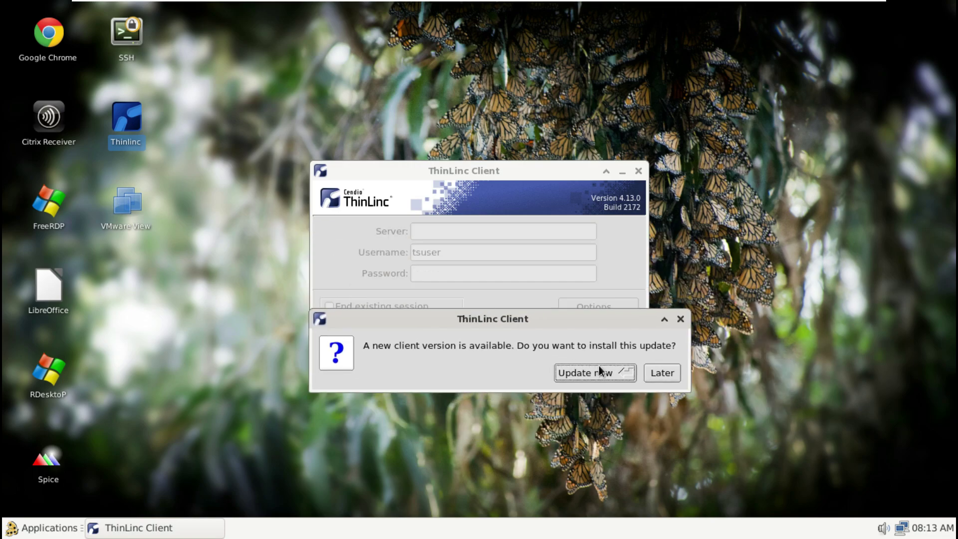
left_click(662, 373)
left_click(639, 171)
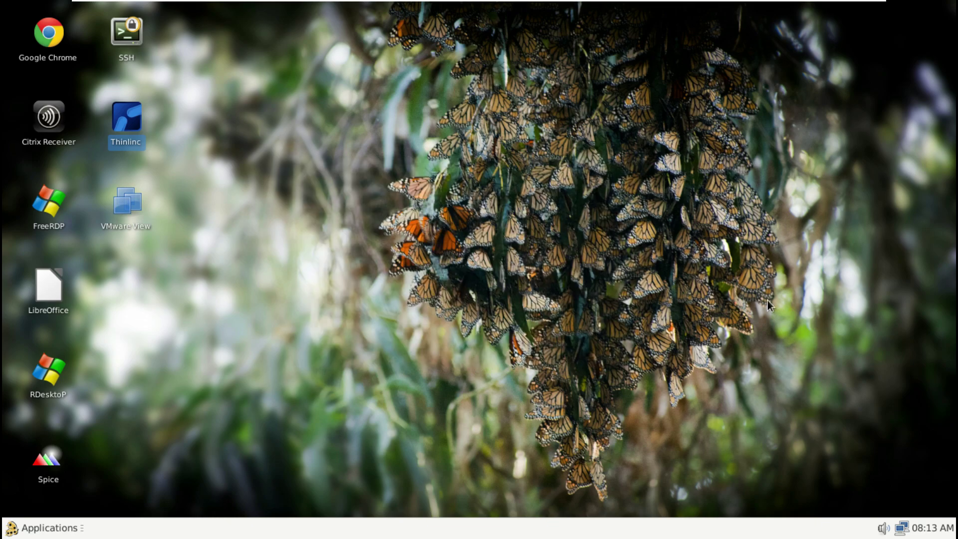
Step: Check the calendar, the network connection options and the volume level in the system tray
left_click(932, 519)
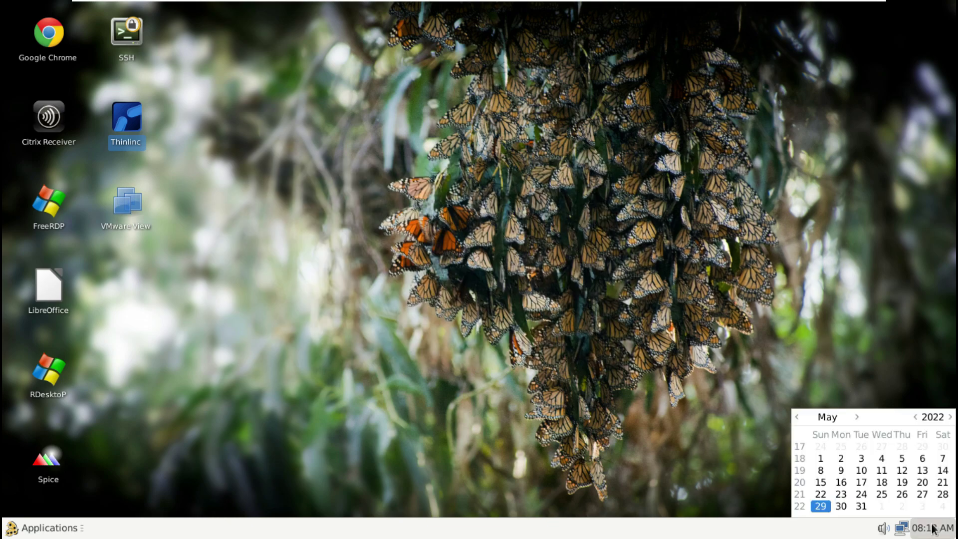
left_click(834, 275)
left_click(904, 519)
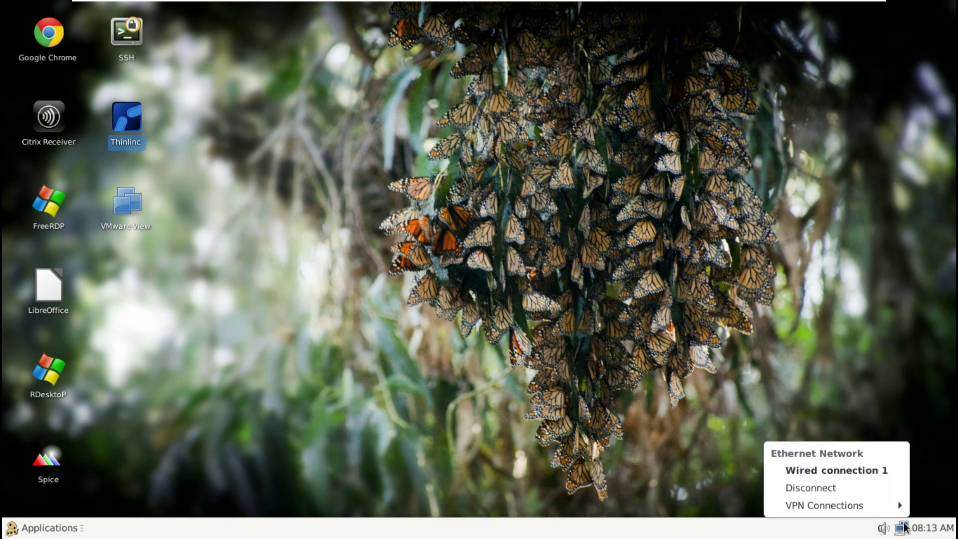
left_click(848, 418)
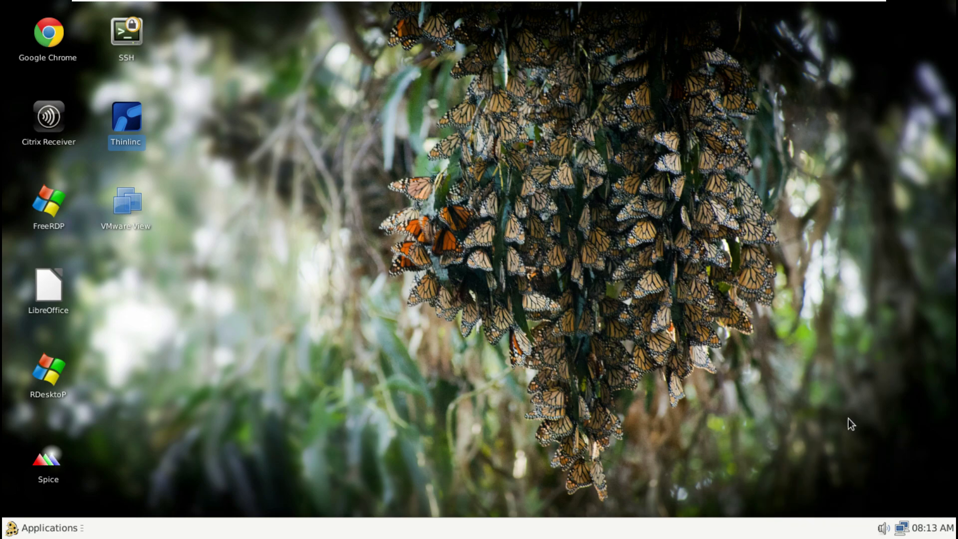
left_click(884, 528)
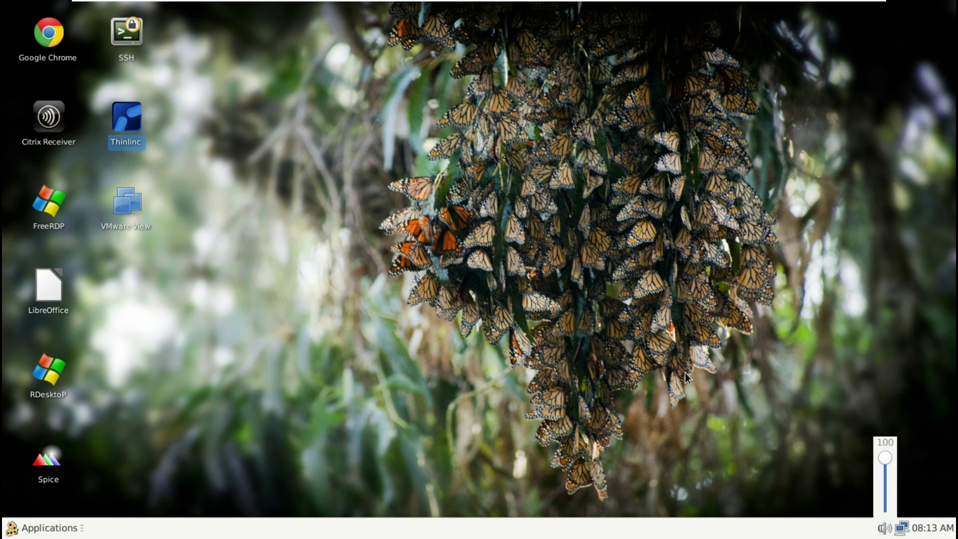
left_click(669, 370)
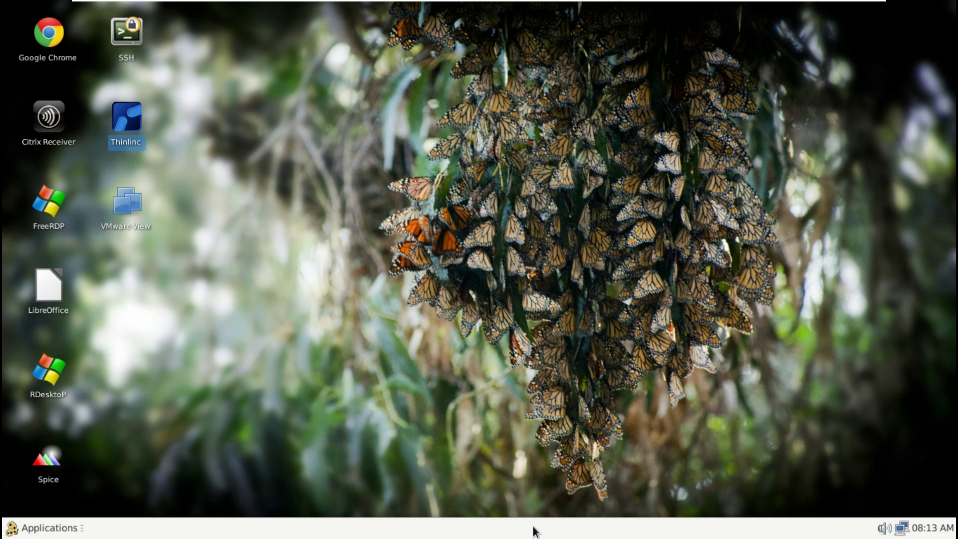
Step: Open the desktop settings and enable the Home, File System and Trash default icons on the desktop
right_click(421, 292)
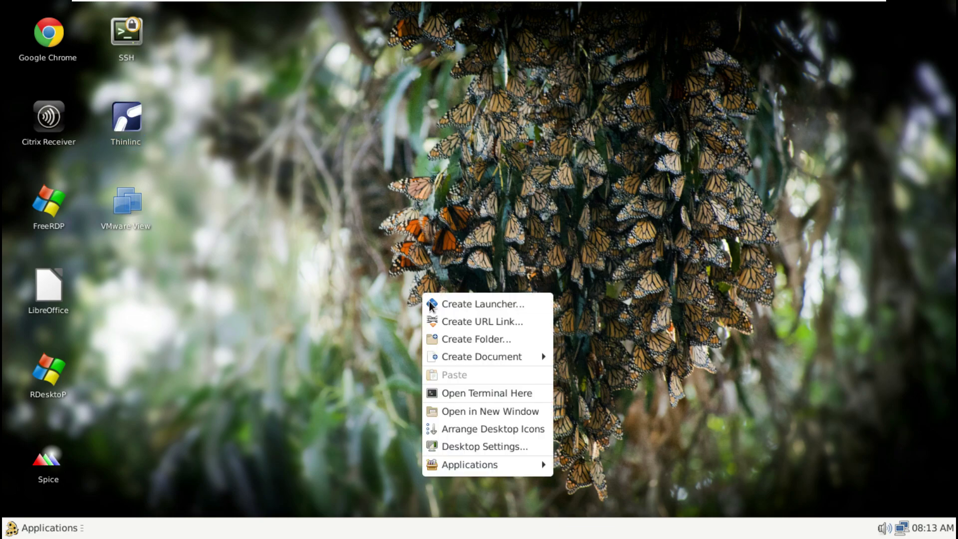
left_click(472, 452)
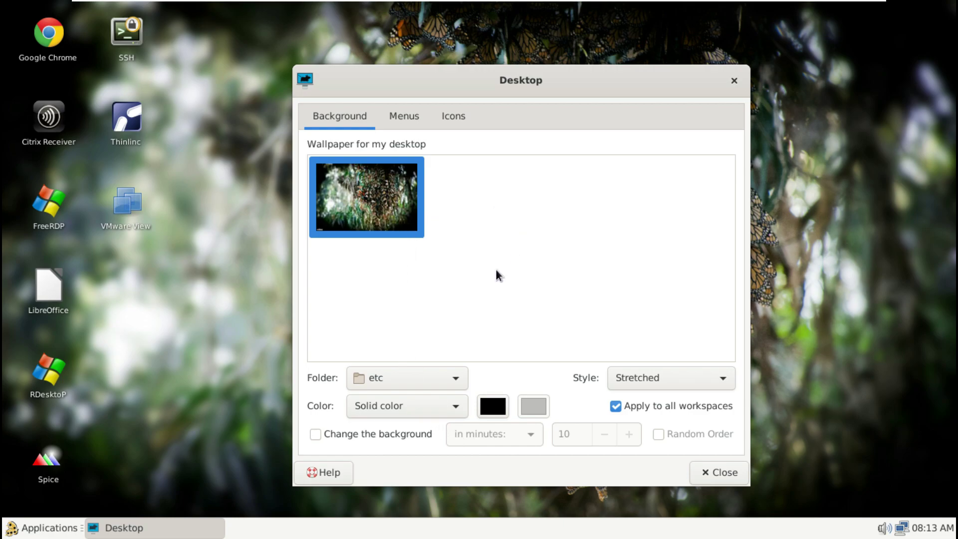
left_click(404, 116)
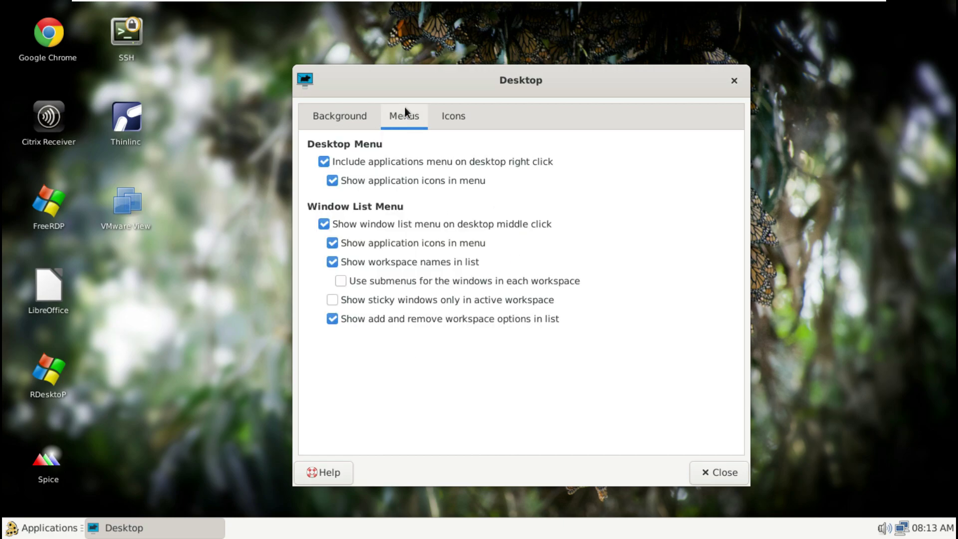
left_click(453, 118)
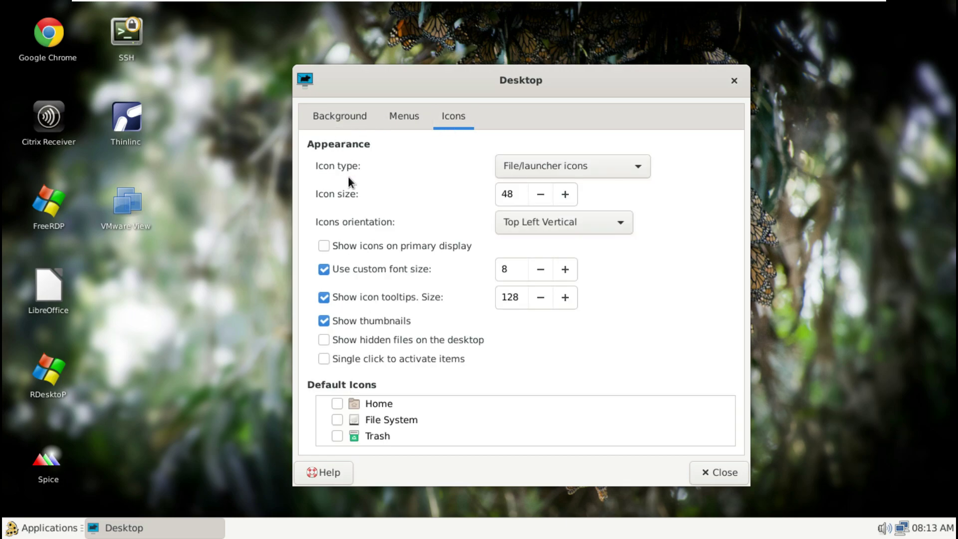
left_click(337, 403)
left_click(338, 420)
left_click(338, 435)
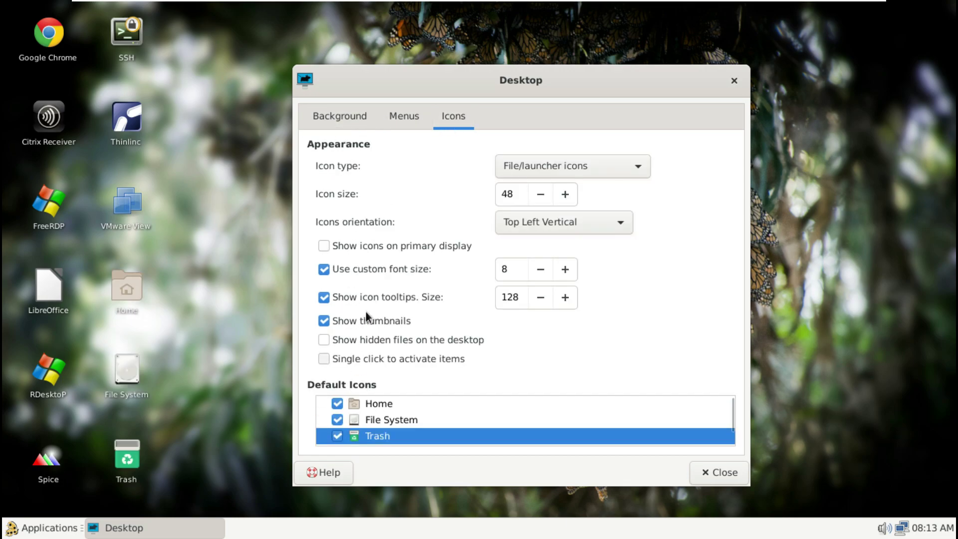
Step: Switch the wallpaper folder to tsuser and close the desktop settings
left_click(341, 125)
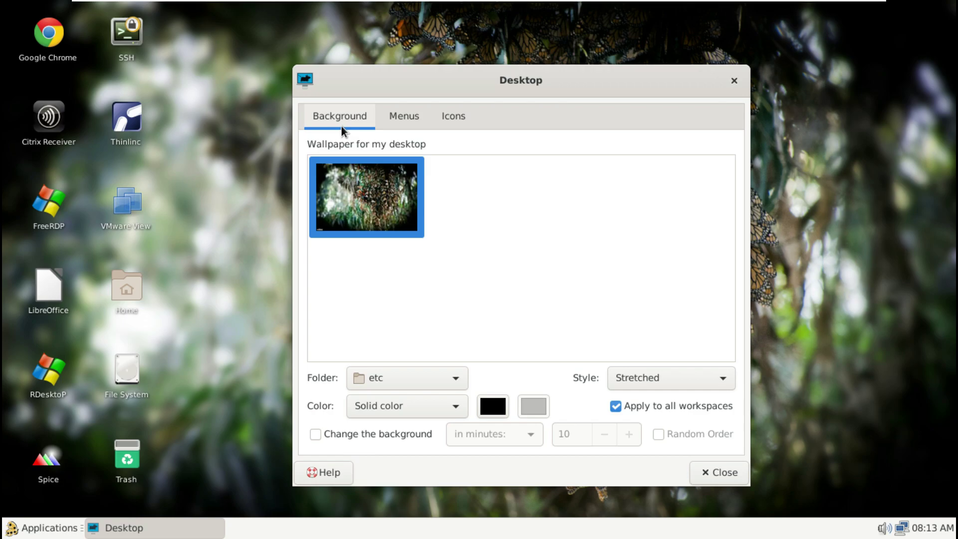
left_click(417, 372)
left_click(417, 325)
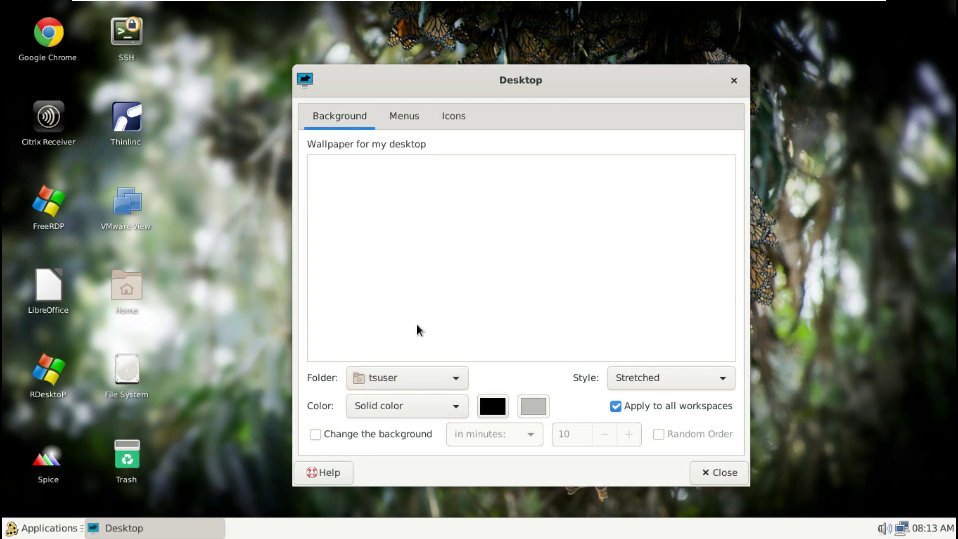
left_click(411, 378)
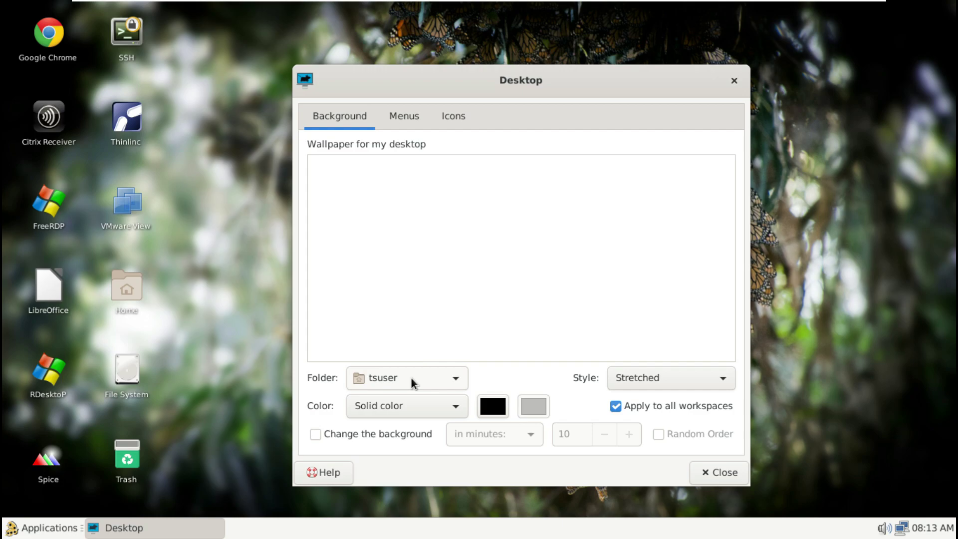
left_click(414, 399)
left_click(716, 471)
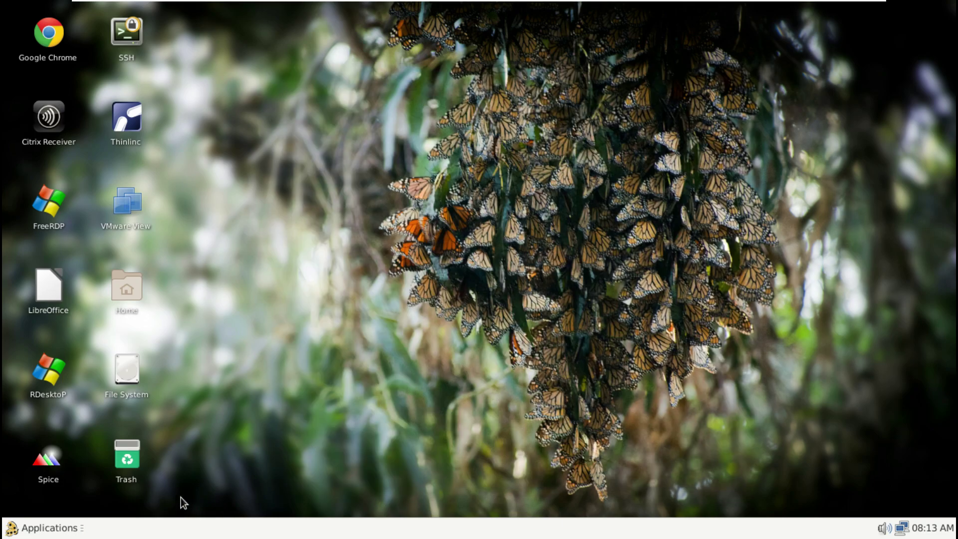
Step: Open the file manager on the tsuser home folder and maximize its window
left_click(45, 528)
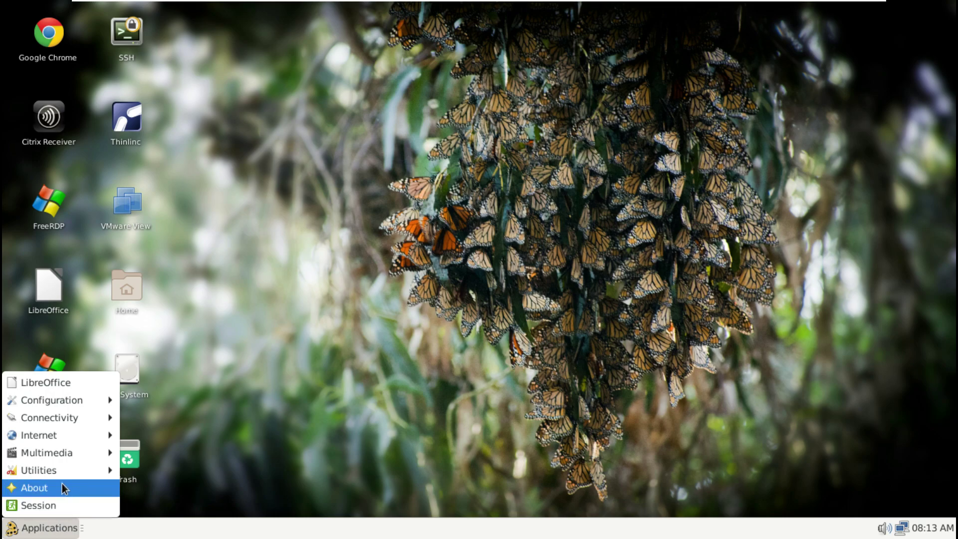
mouse_move(68, 471)
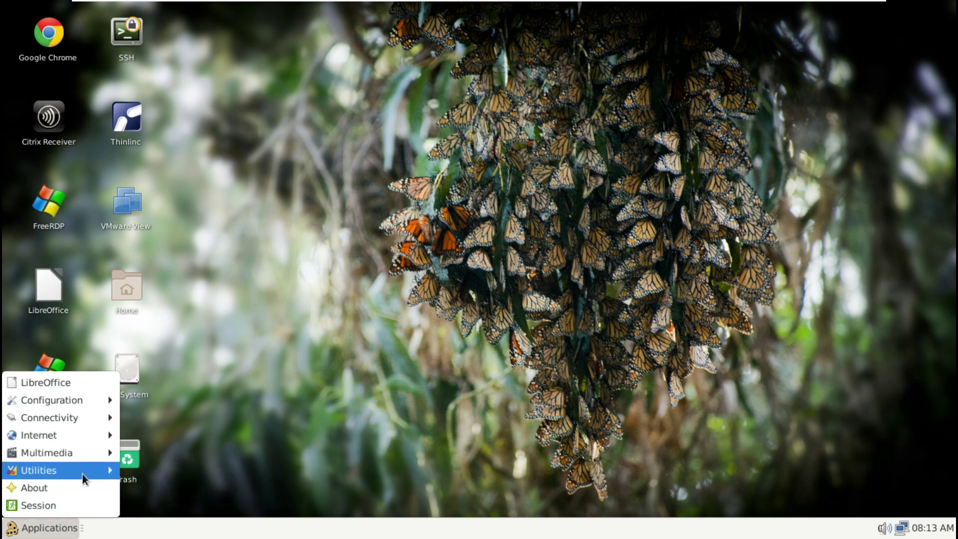
left_click(124, 469)
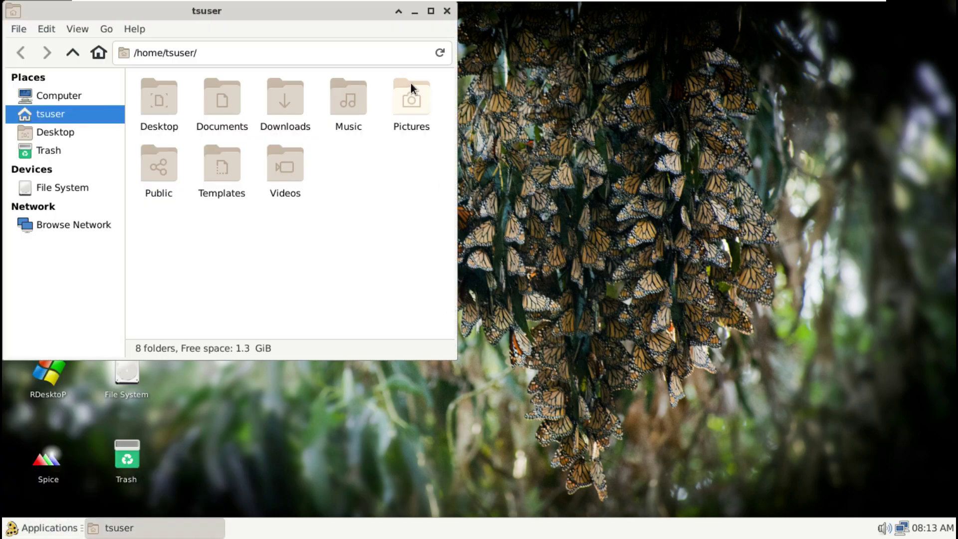
left_click(430, 12)
Step: View the file manager's version information and close it
left_click(128, 25)
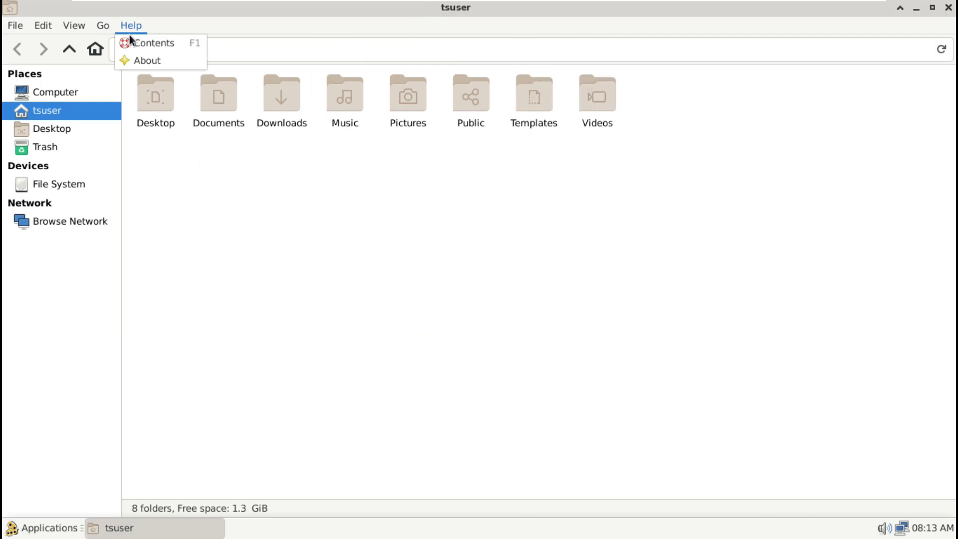
left_click(152, 62)
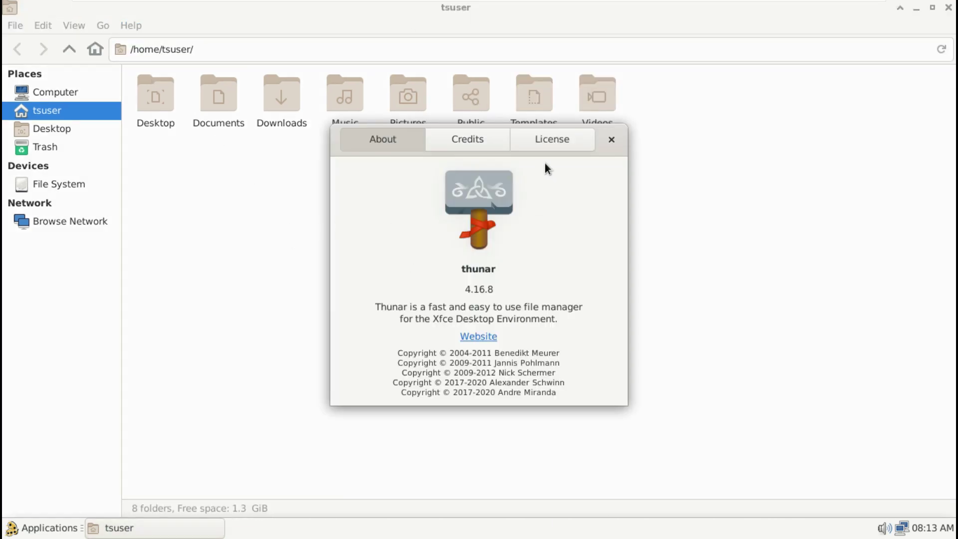
left_click(613, 141)
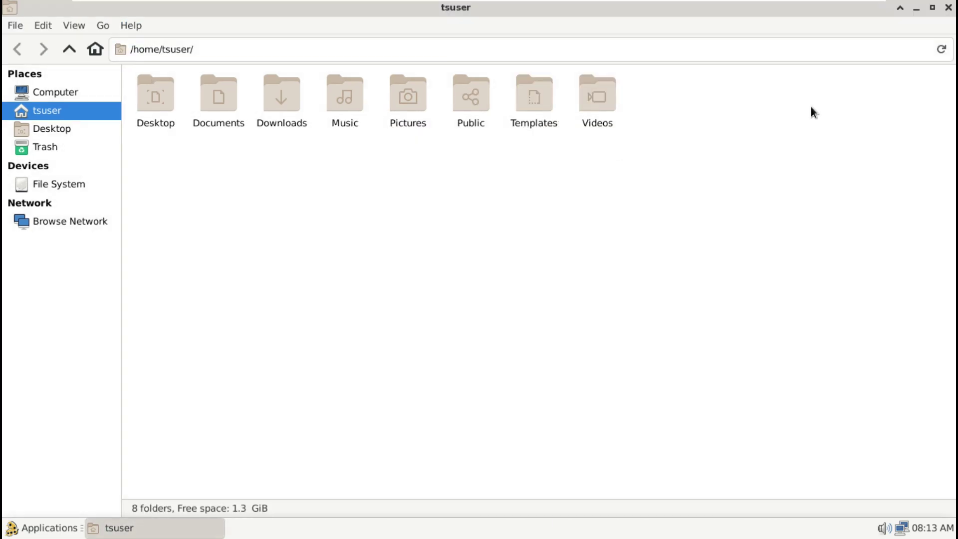
Step: Close the file manager, open Citrix Receiver from the desktop and cancel its account setup dialog
left_click(947, 9)
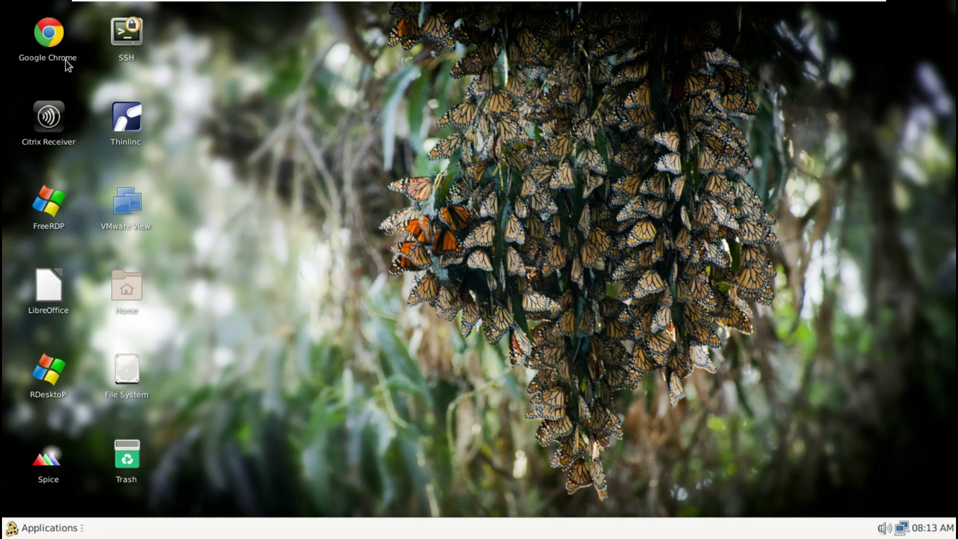
right_click(57, 120)
key("Escape")
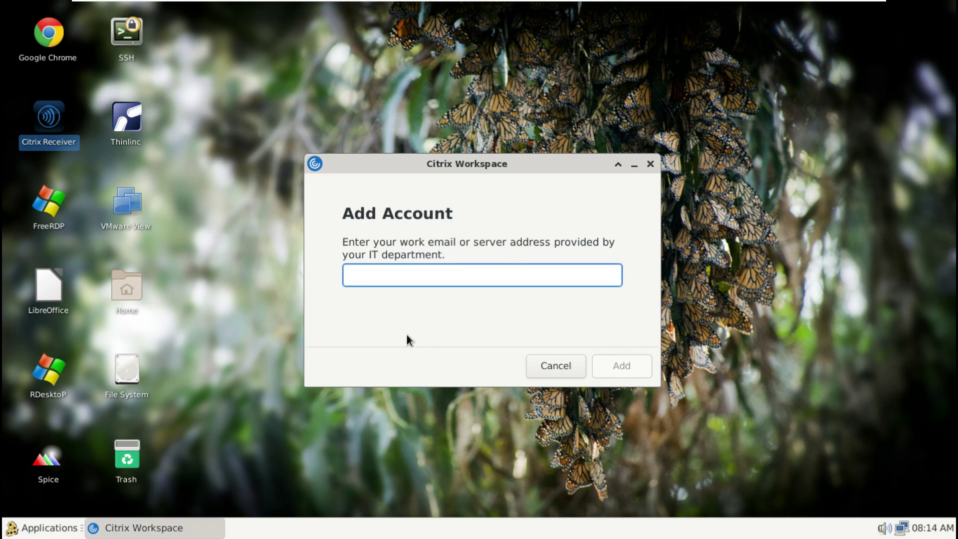
left_click(562, 365)
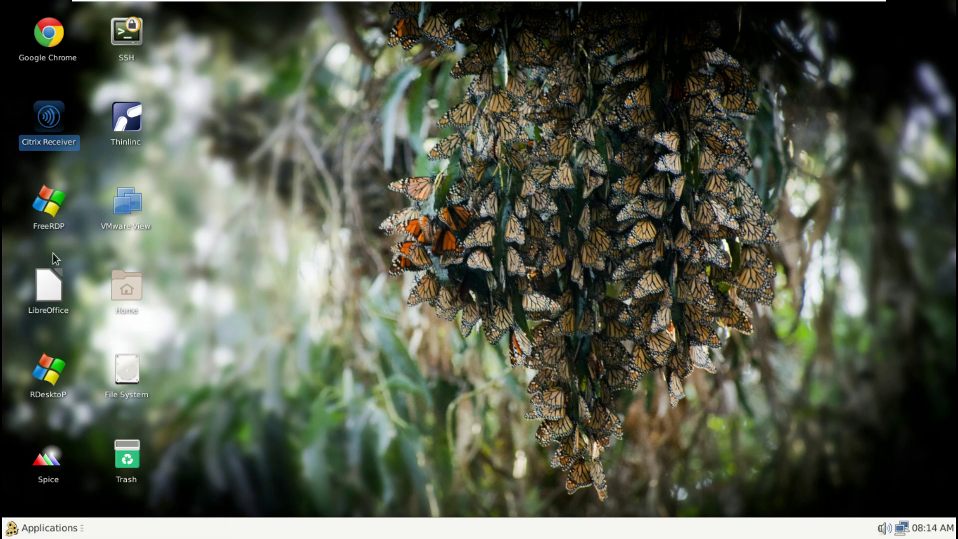
Step: Open LibreOffice from the desktop, view its version information and close the suite
right_click(52, 286)
left_click(70, 298)
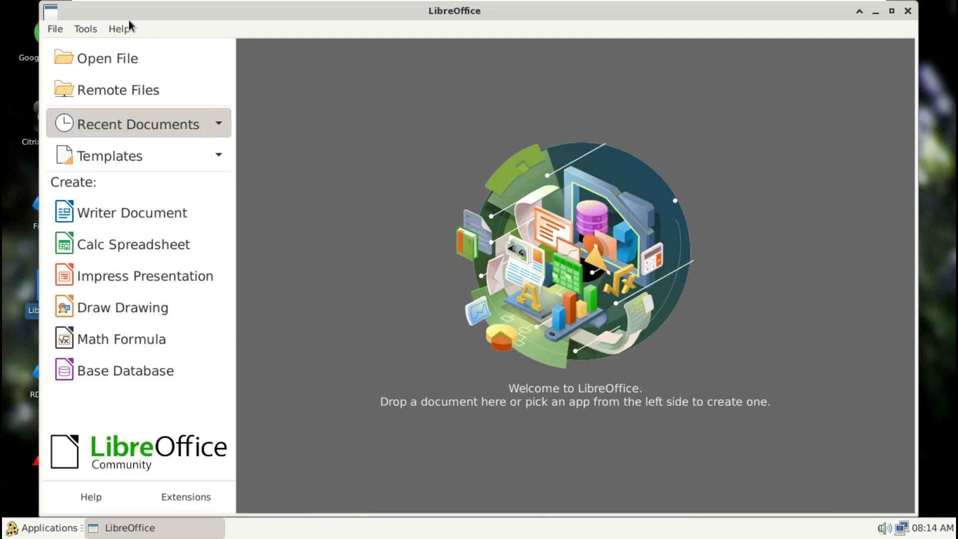
left_click(127, 24)
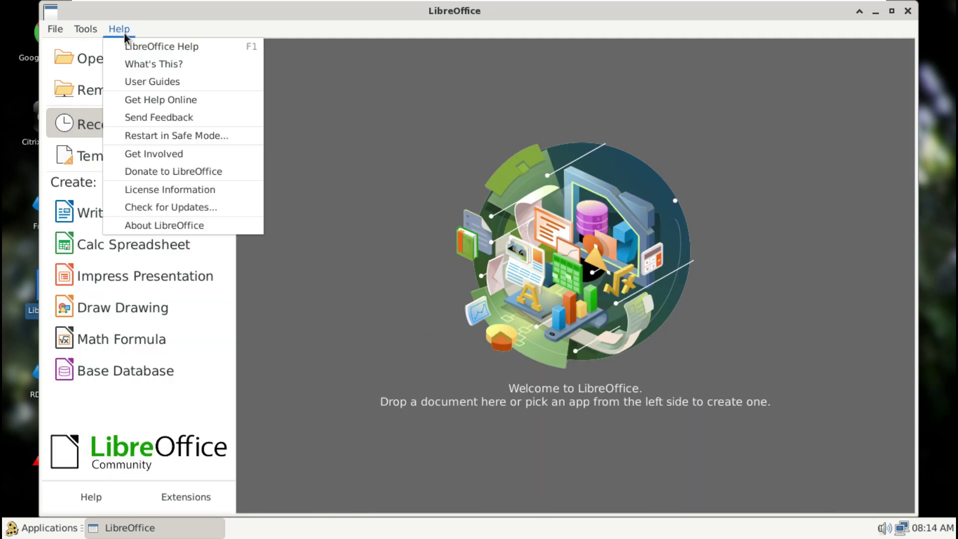
left_click(166, 224)
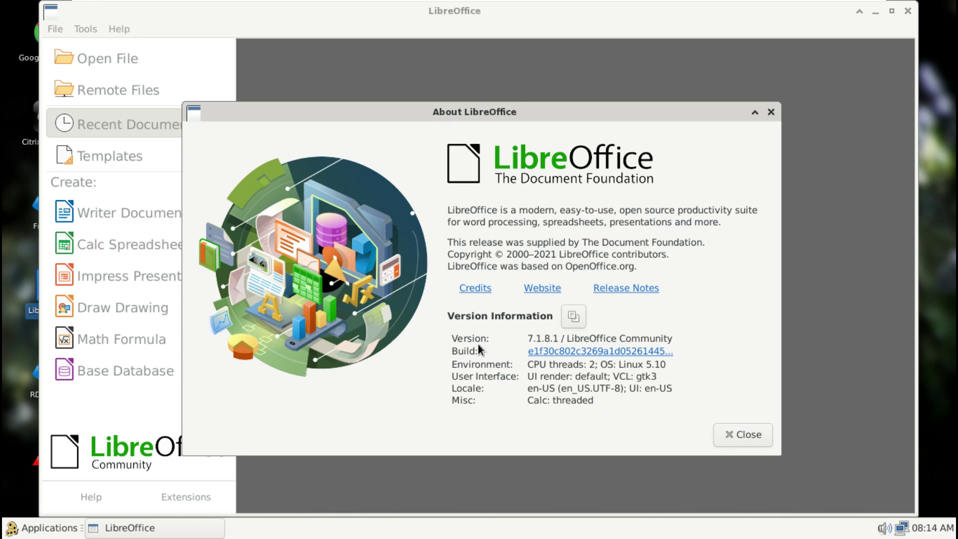
left_click(731, 432)
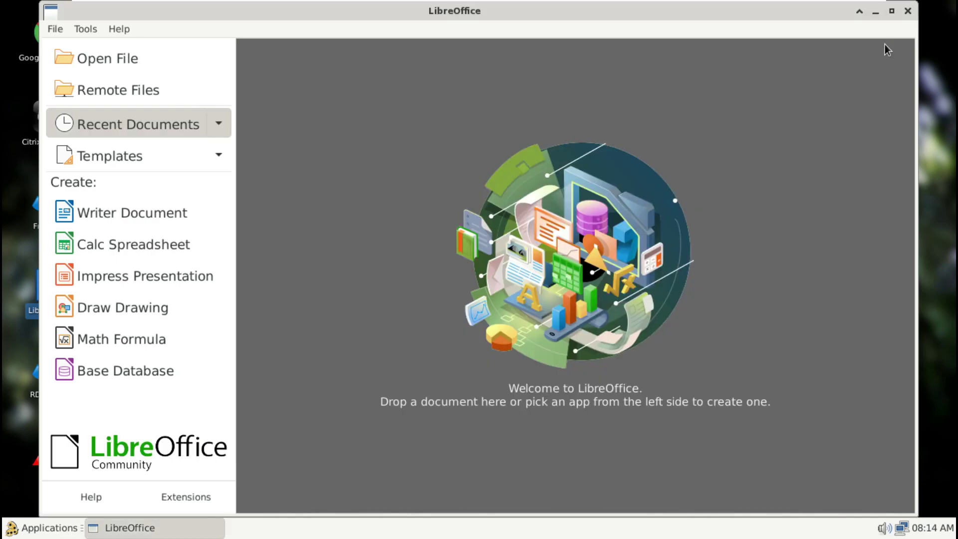
left_click(907, 11)
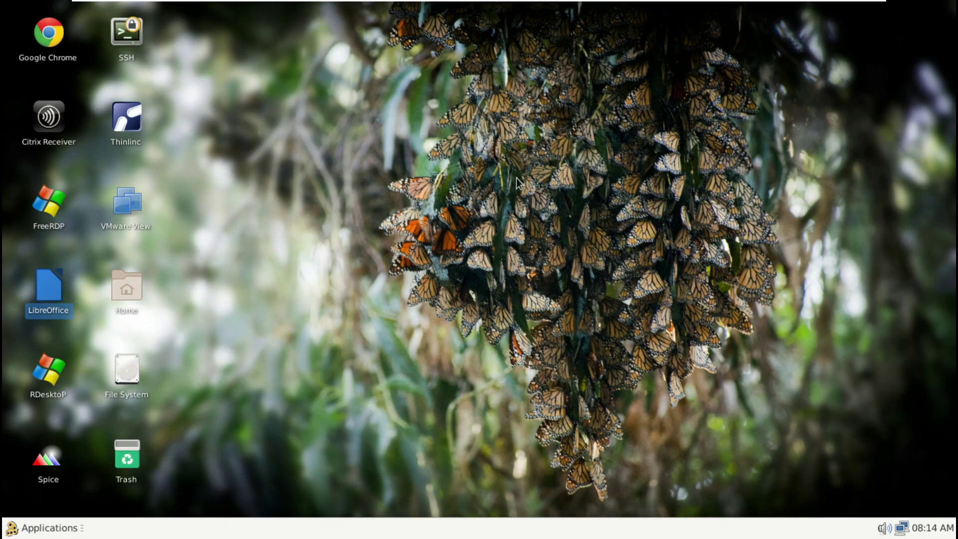
Step: Open the RDesktop and Spice connection dialogs one after the other, exiting each without connecting
right_click(59, 377)
left_click(106, 170)
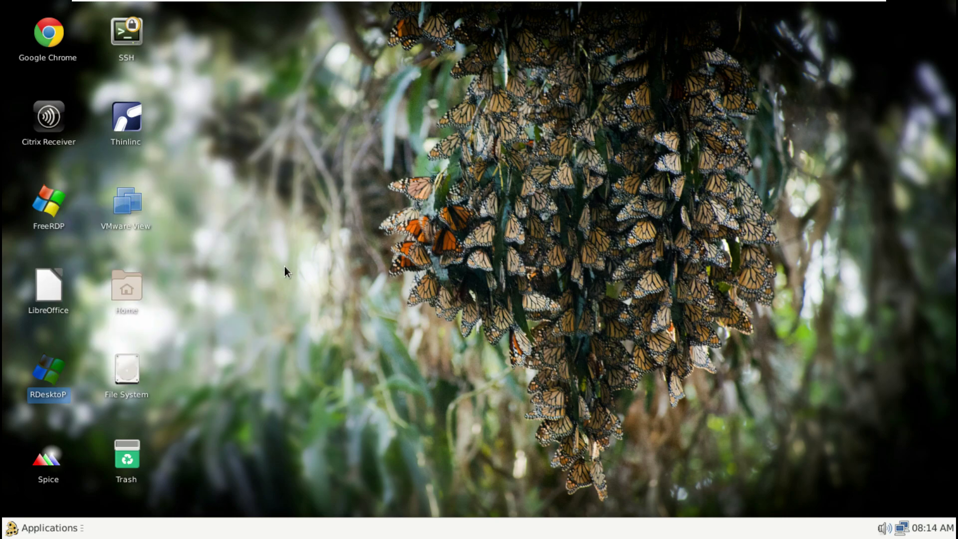
left_click(527, 347)
right_click(49, 471)
left_click(114, 265)
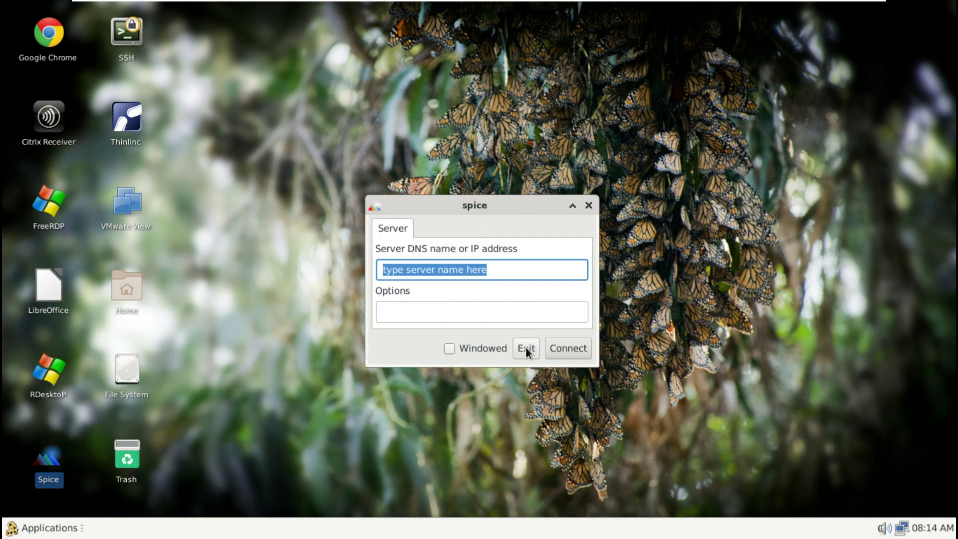
left_click(526, 348)
Step: Open the SSH connection dialog, look at its server settings and exit without connecting
right_click(125, 47)
left_click(131, 55)
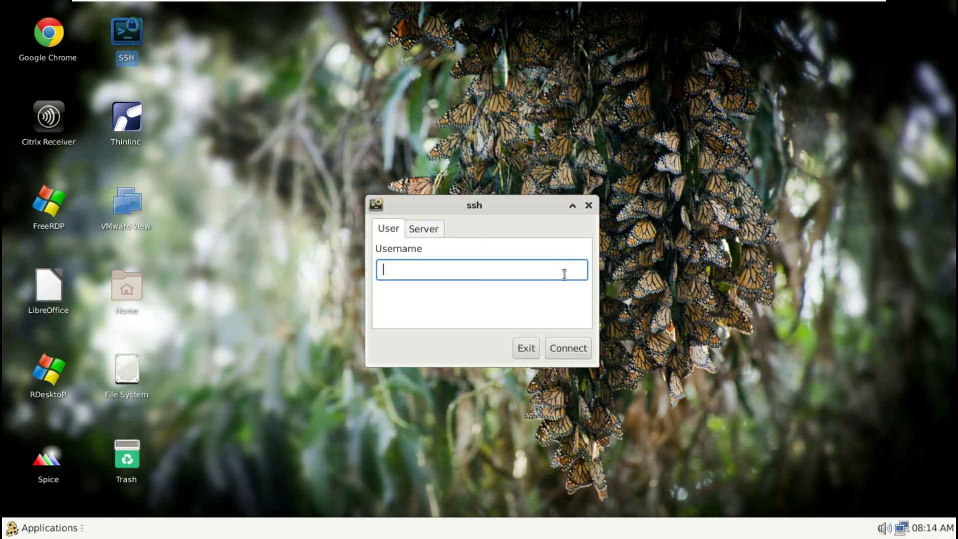
left_click(424, 230)
left_click(529, 348)
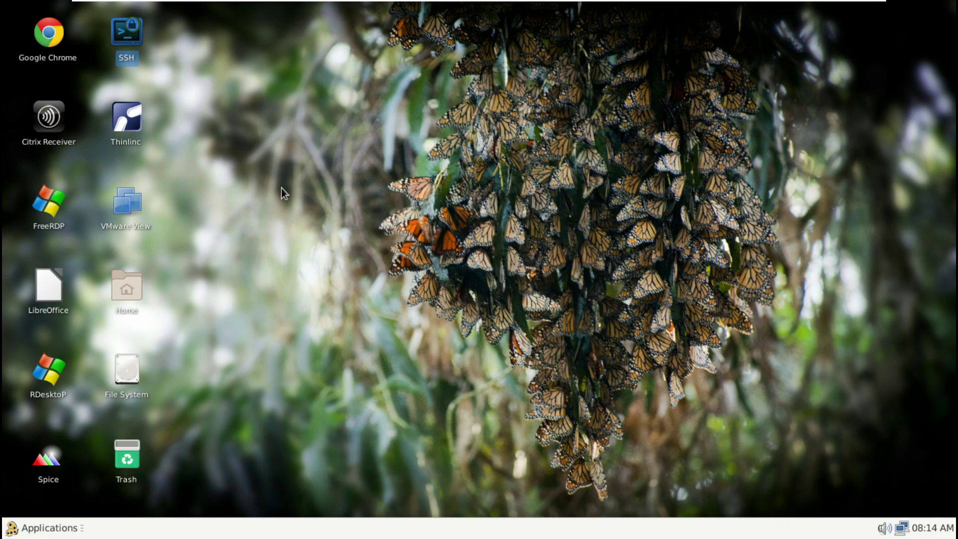
Step: Launch VMware View, look through its menus and version information, and quit the client
right_click(139, 205)
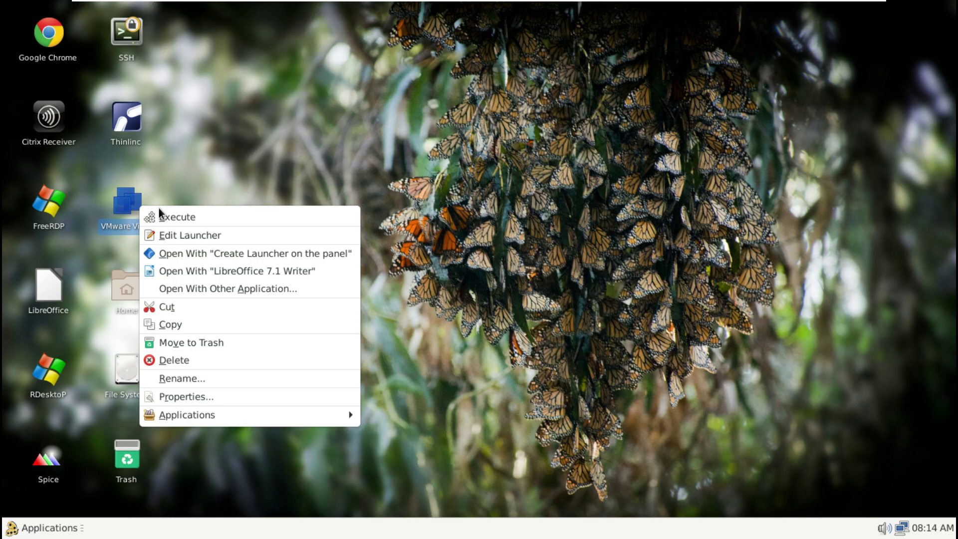
left_click(158, 212)
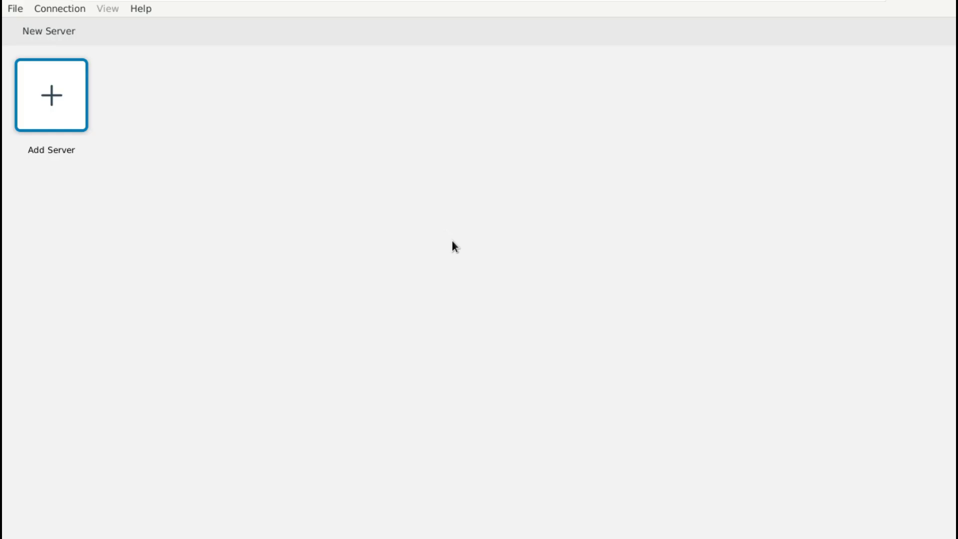
left_click(20, 10)
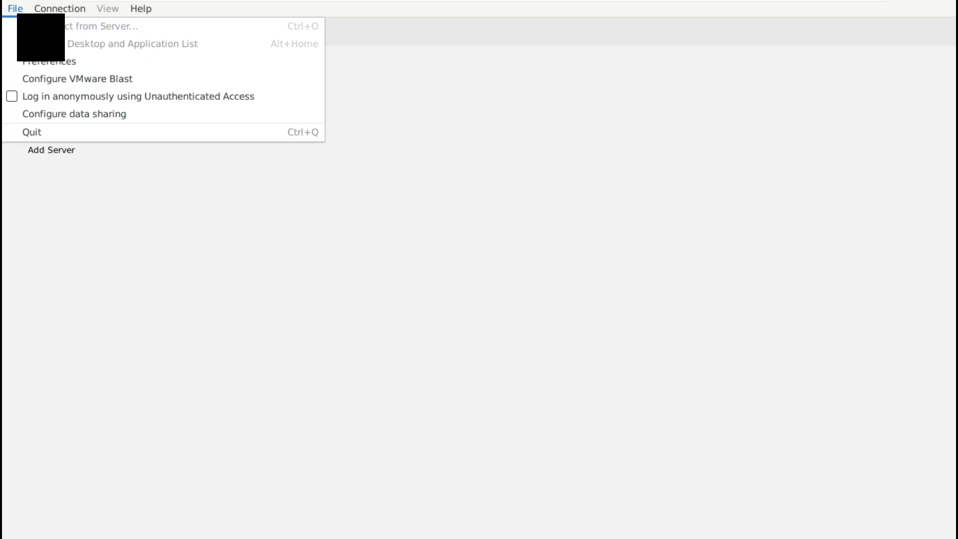
mouse_move(74, 12)
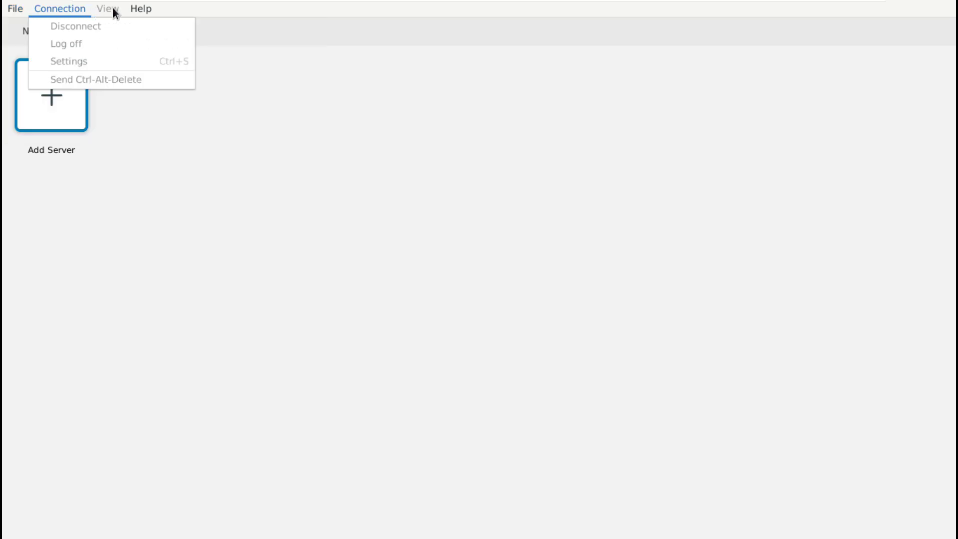
mouse_move(144, 11)
left_click(150, 30)
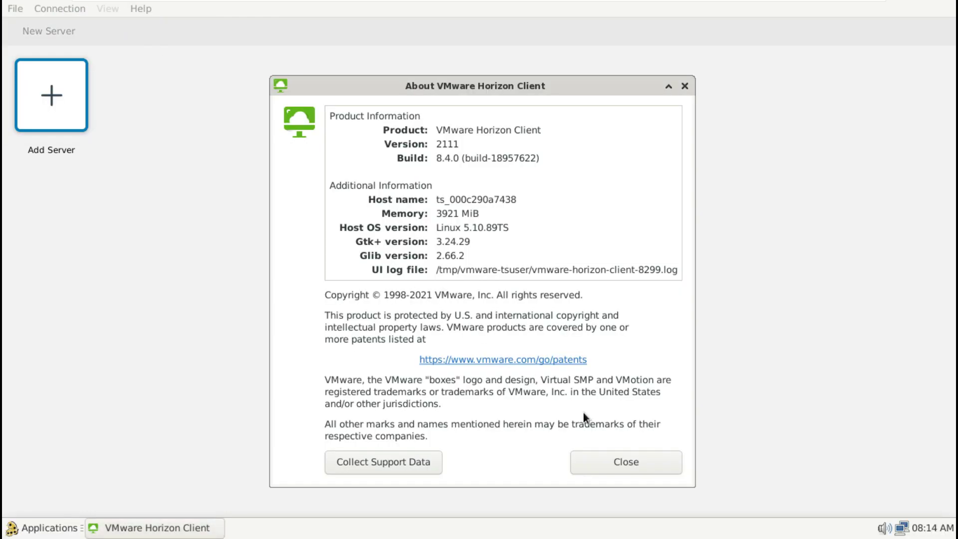
left_click(651, 470)
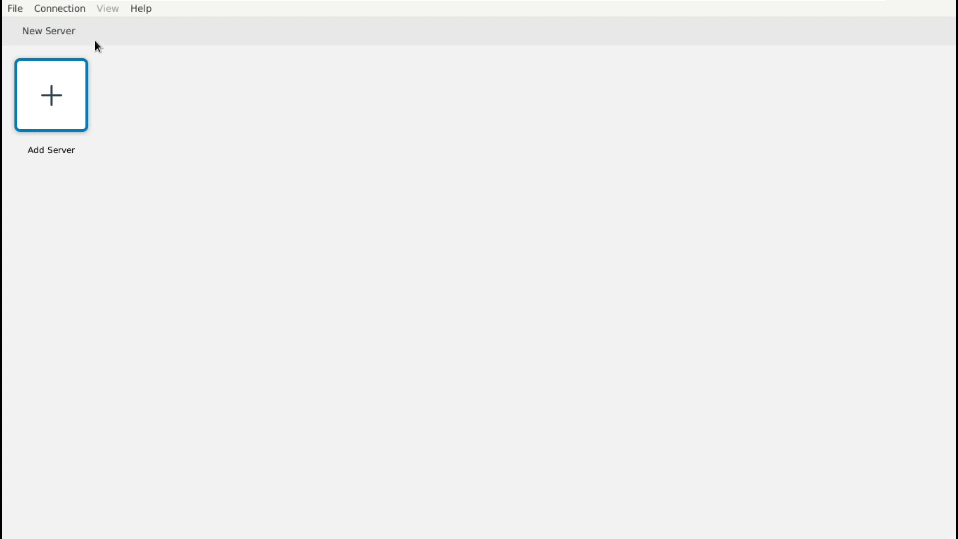
left_click(15, 9)
left_click(50, 129)
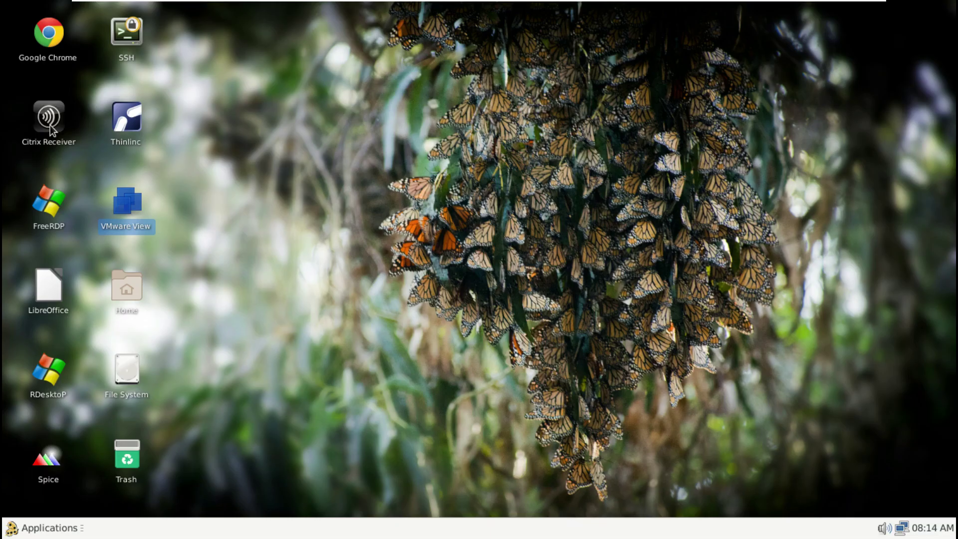
Step: Open the Home folder from the desktop and view the file manager's version information
right_click(124, 295)
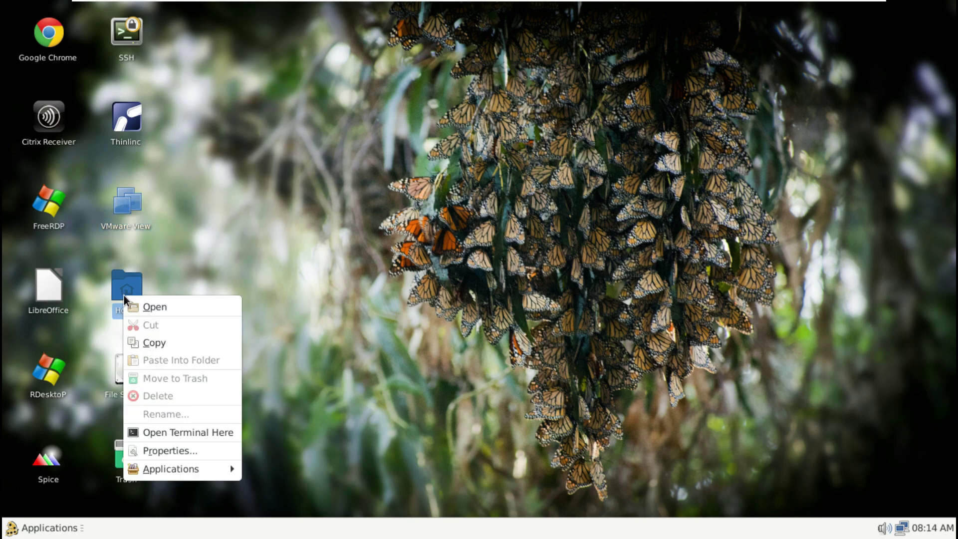
left_click(151, 304)
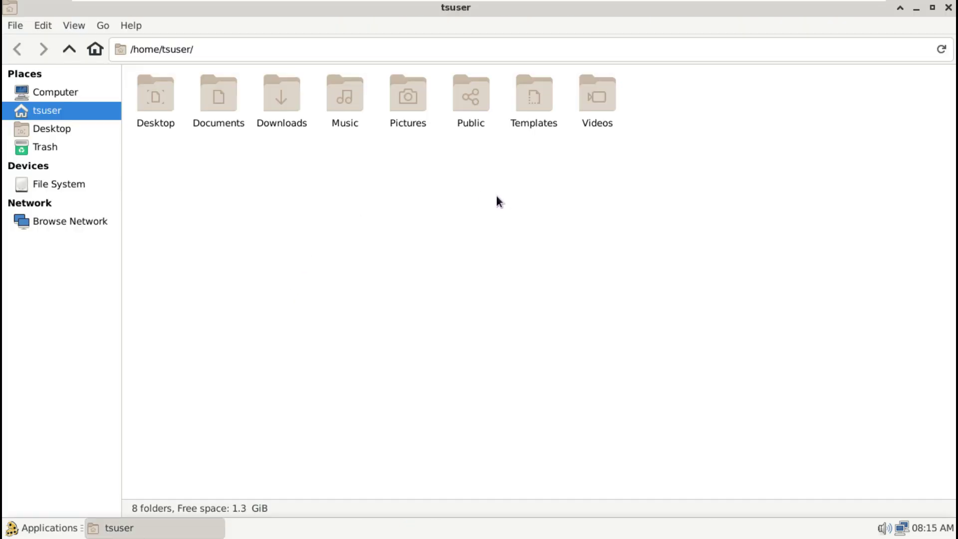
left_click(131, 25)
left_click(133, 59)
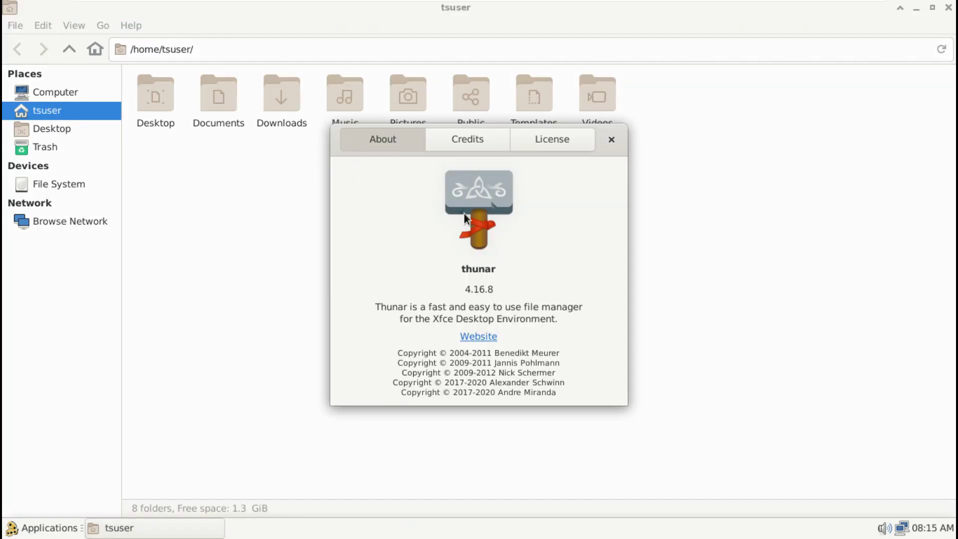
left_click(612, 140)
Step: Browse from Computer into the File System root and close the file manager
left_click(63, 95)
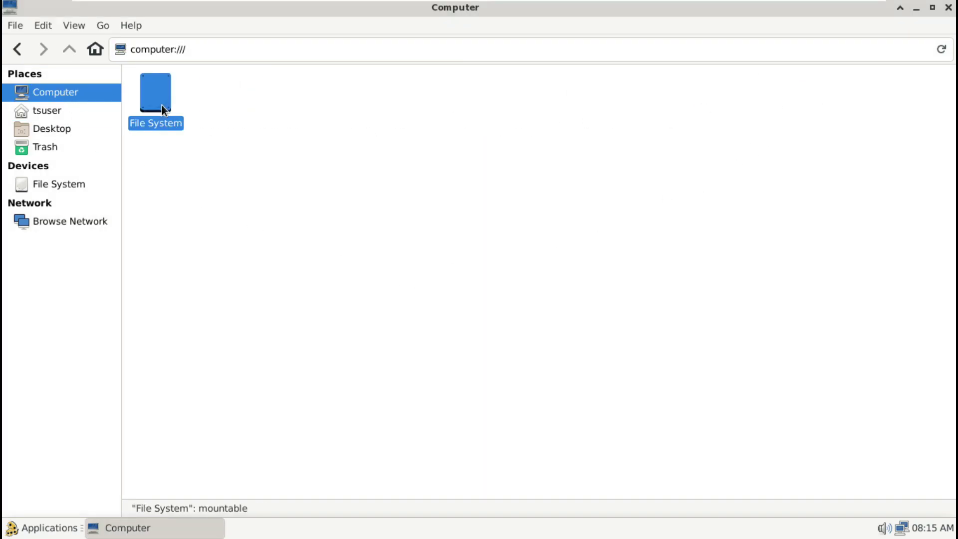
double_click(161, 106)
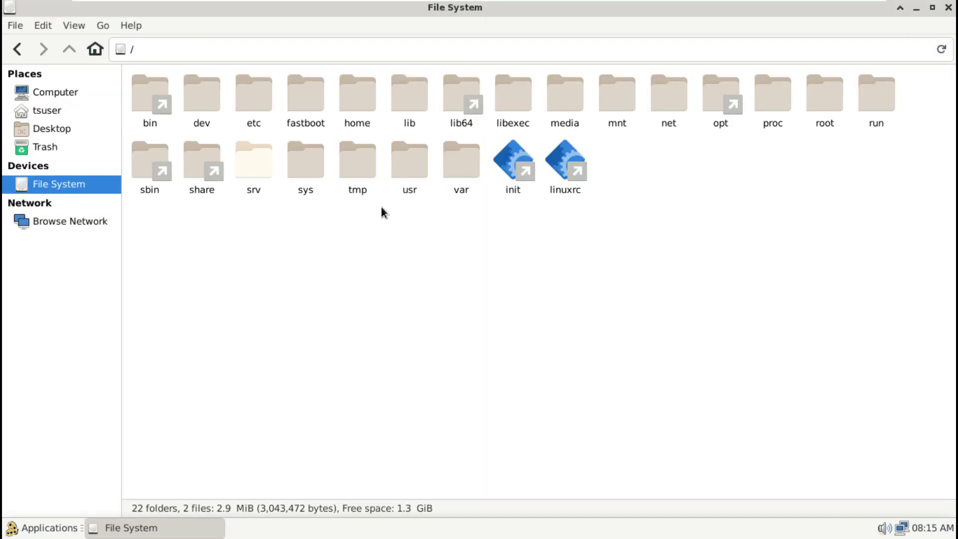
left_click(948, 7)
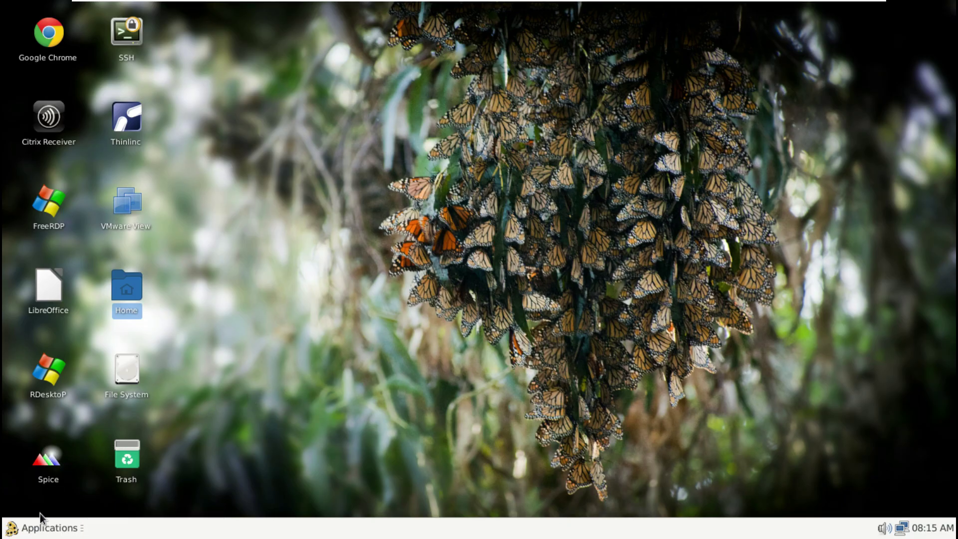
Step: Launch the Paint utility from the applications list and maximize its window
left_click(42, 532)
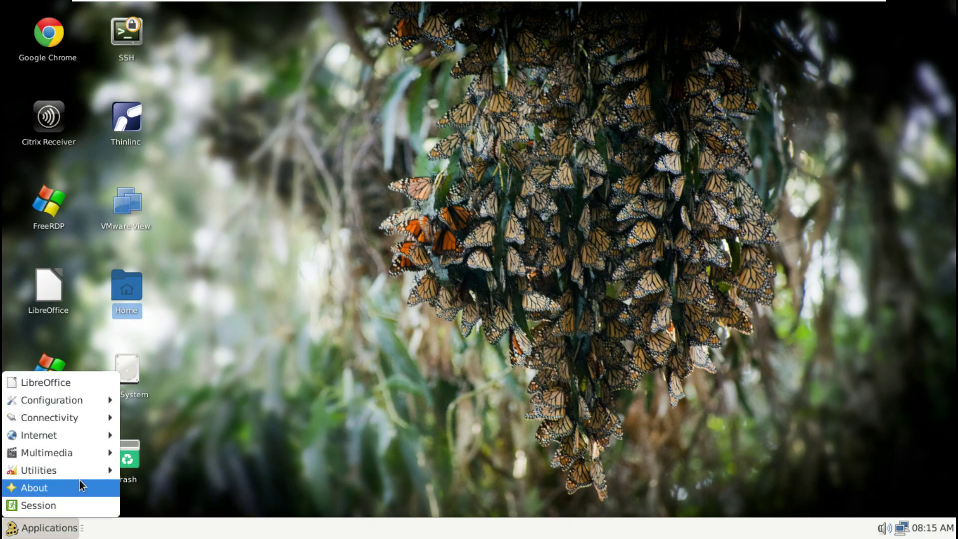
mouse_move(81, 471)
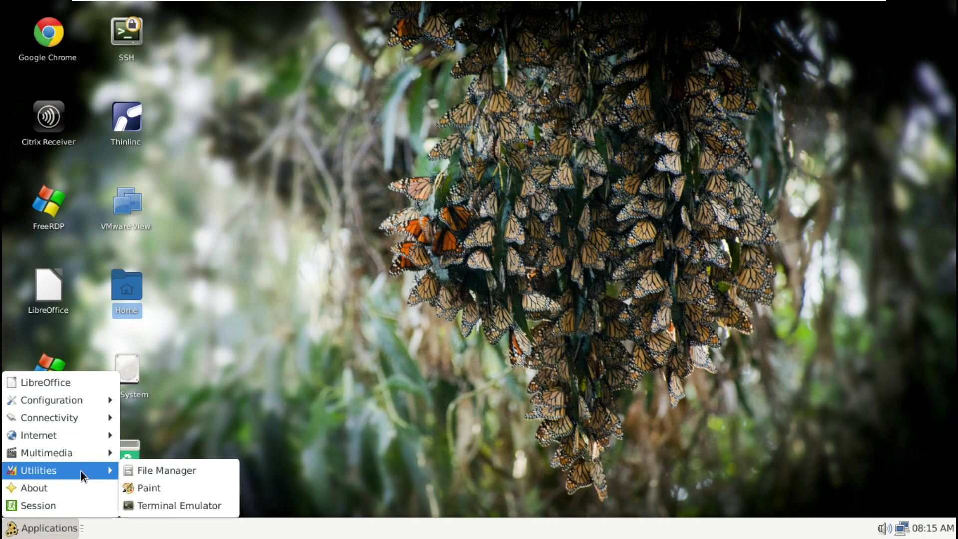
left_click(139, 482)
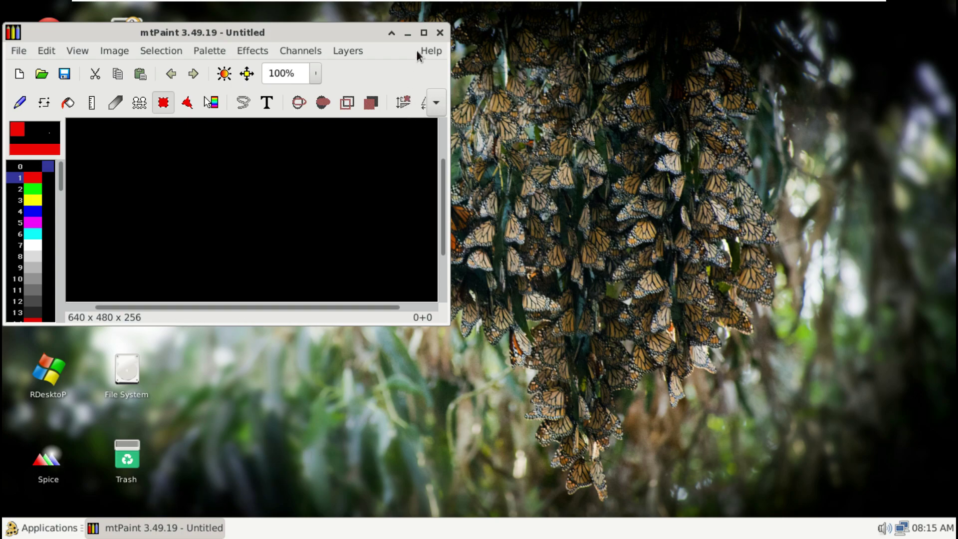
left_click(424, 32)
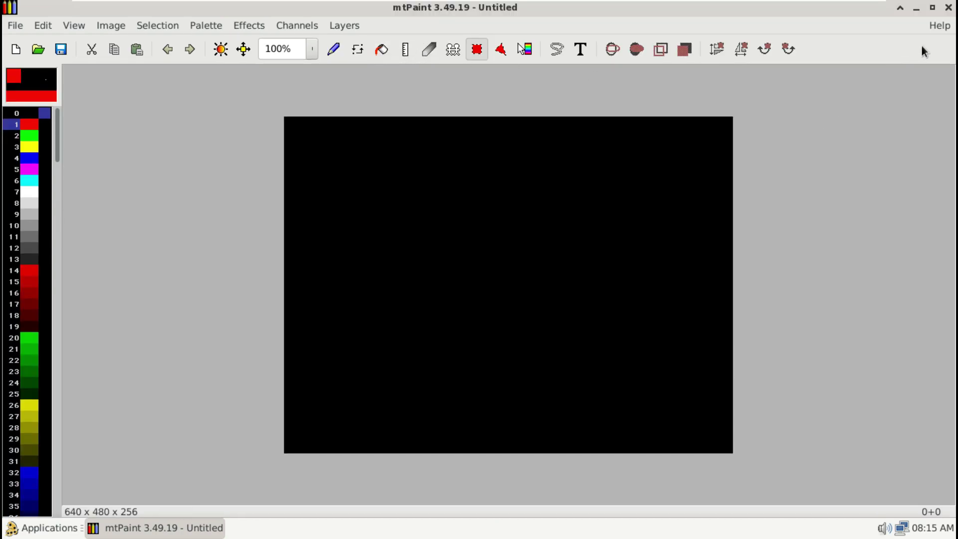
Step: View mtPaint's general program information and close it
left_click(937, 26)
left_click(849, 62)
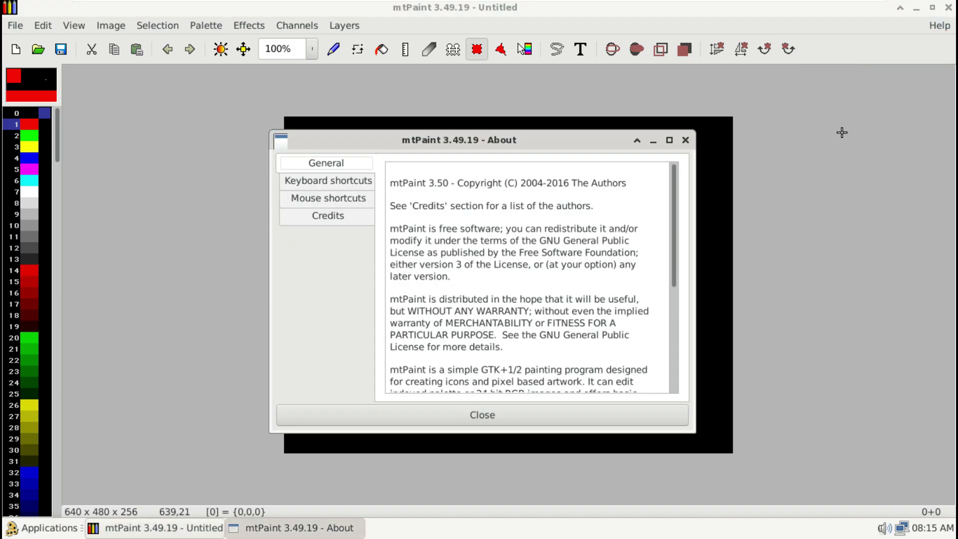
left_click(686, 141)
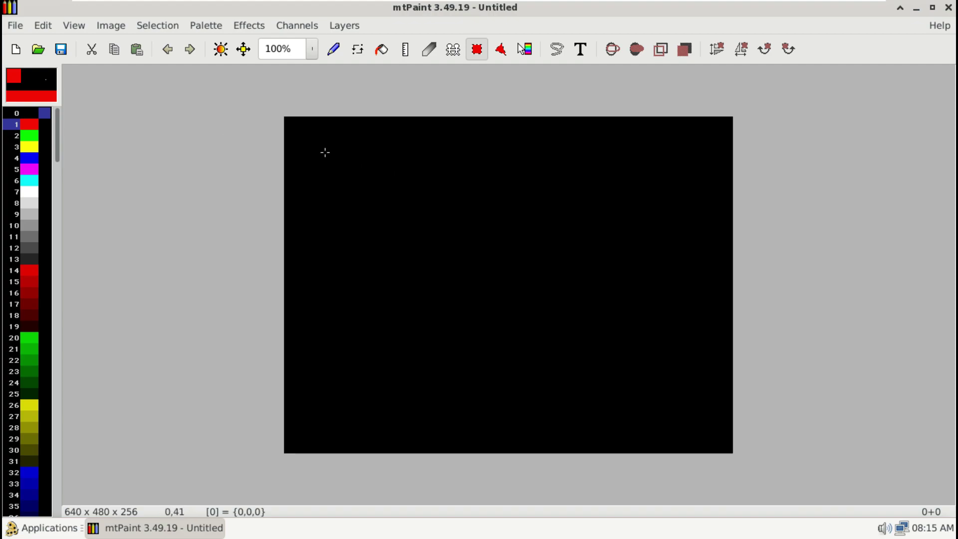
Step: Paste the text "Youtube.com/9to5linux" onto the black canvas in bold Sans, size 10
left_click(579, 49)
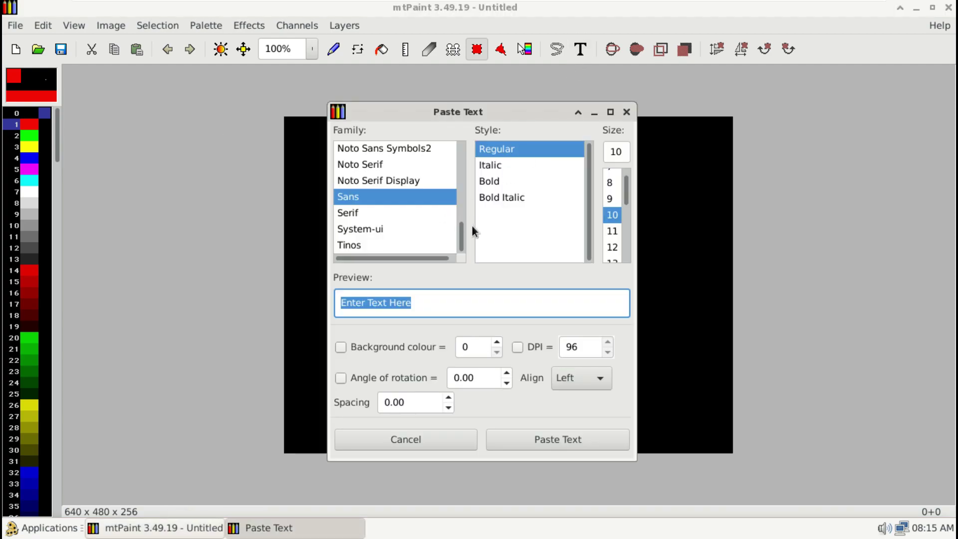
double_click(449, 303)
left_click_drag(449, 303, 316, 291)
type("Youtube.com/9to5linux")
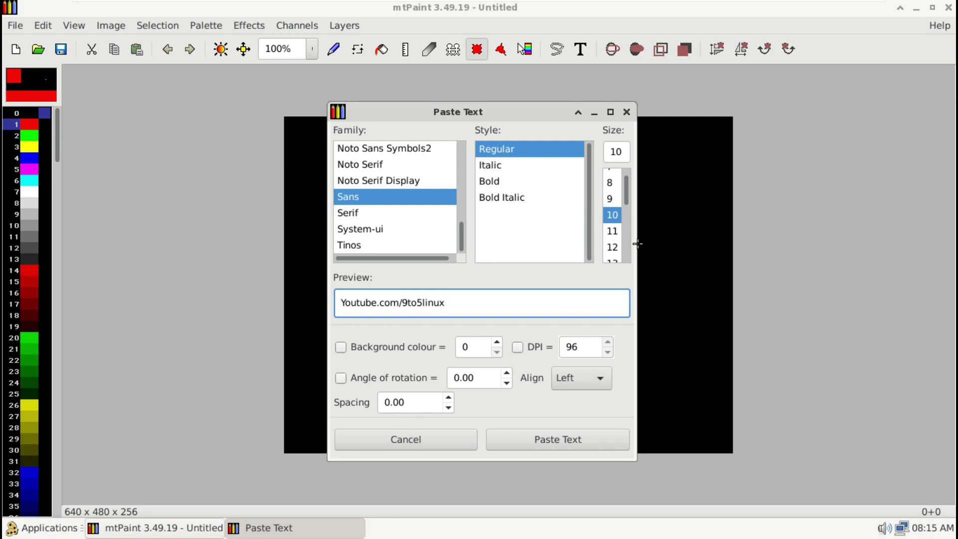
left_click(501, 185)
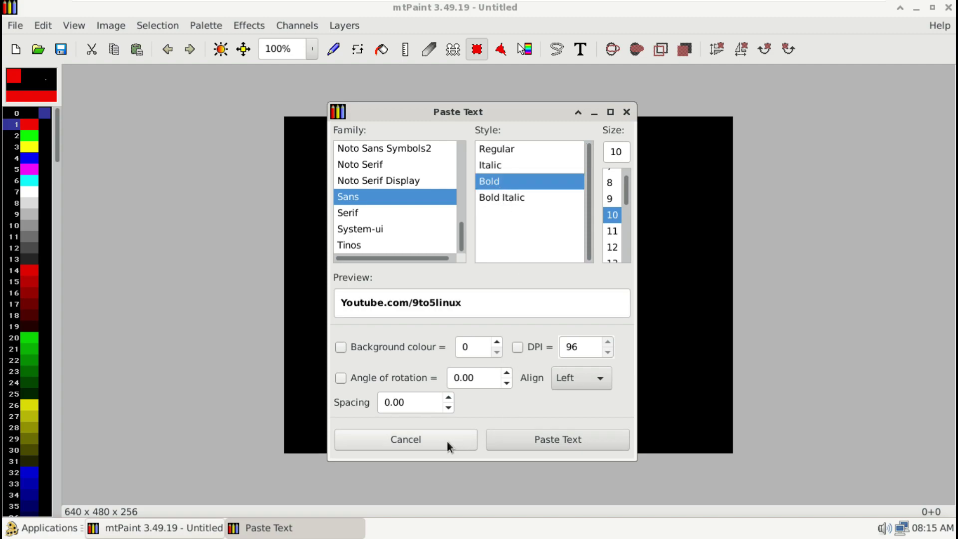
left_click(505, 441)
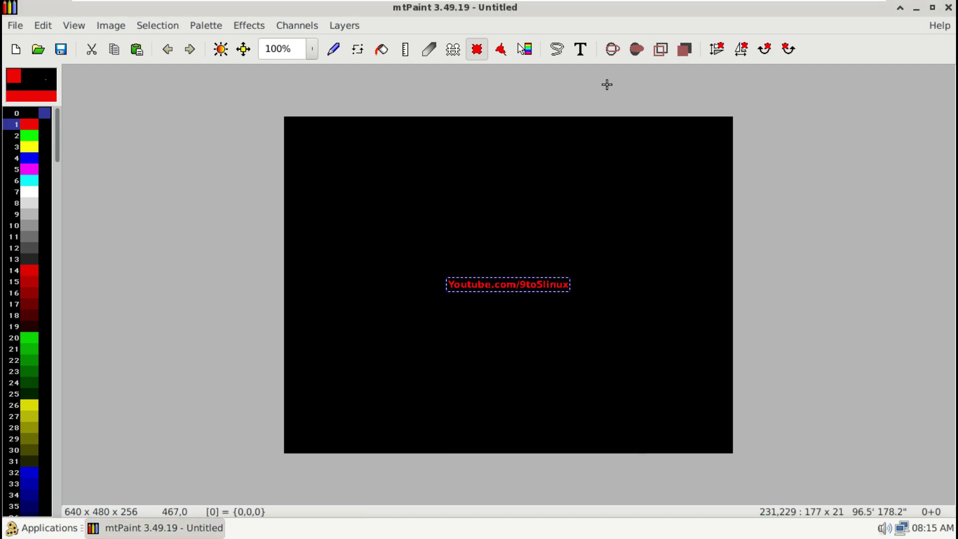
Step: Apply a gradient in cyan, palette colour 6, across the canvas, and close mtPaint discarding the unsaved changes
left_click(528, 50)
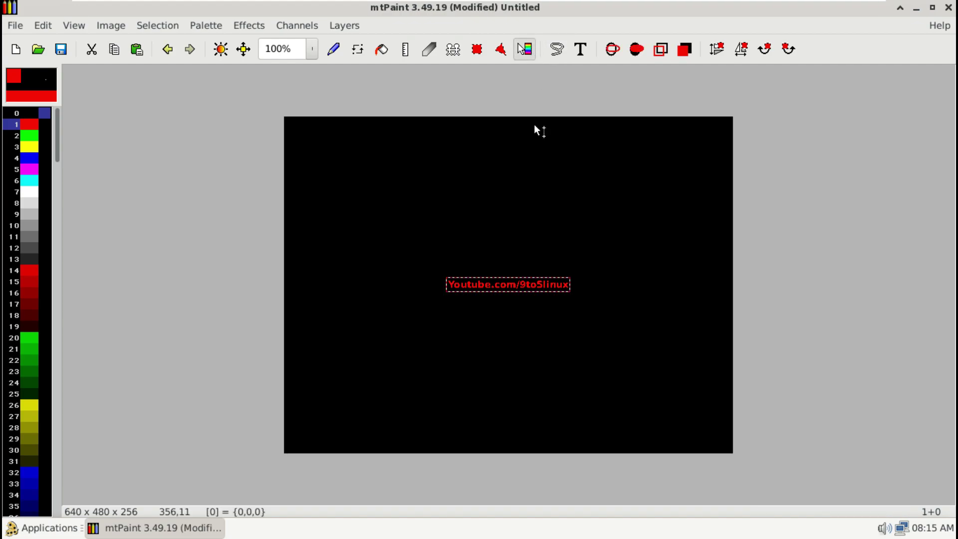
left_click(35, 184)
left_click_drag(507, 281, 328, 372)
left_click_drag(729, 347, 767, 313)
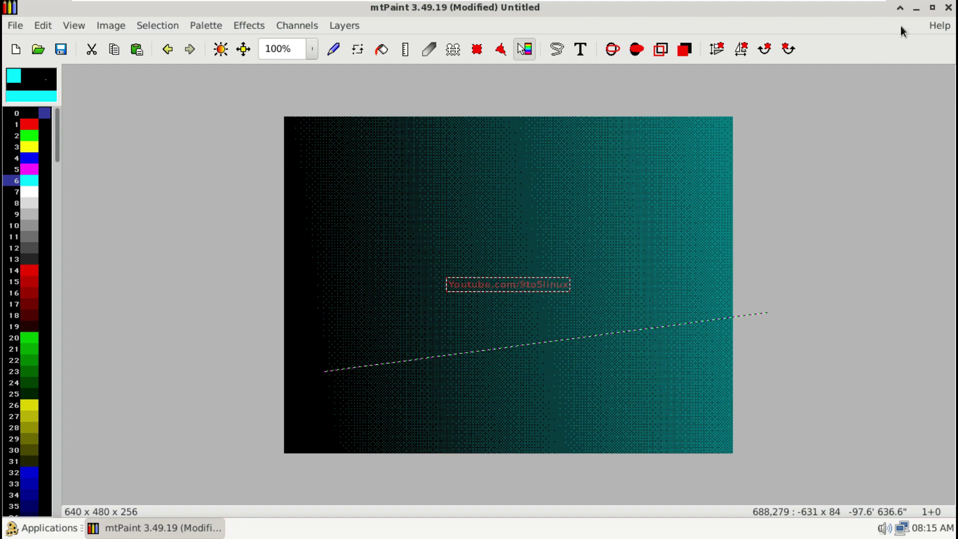
left_click(949, 7)
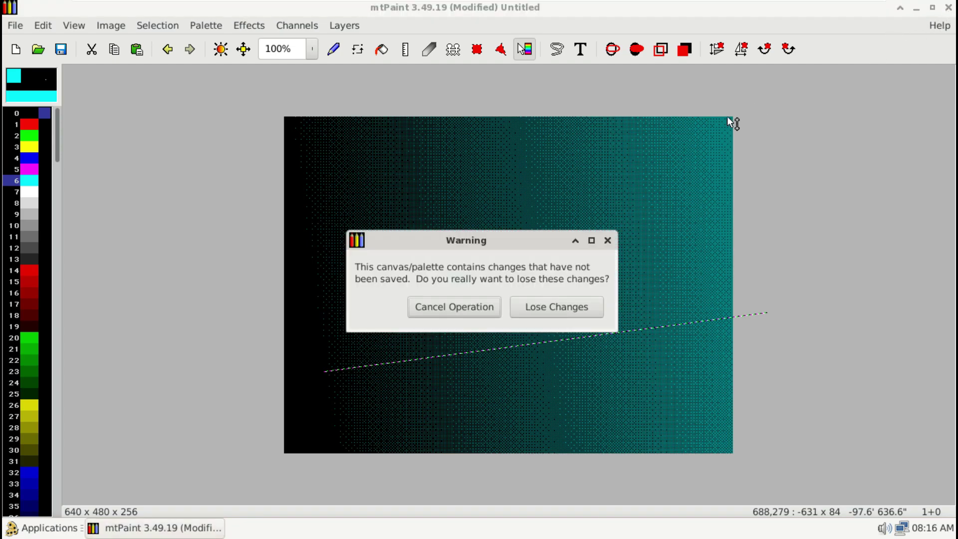
left_click(586, 308)
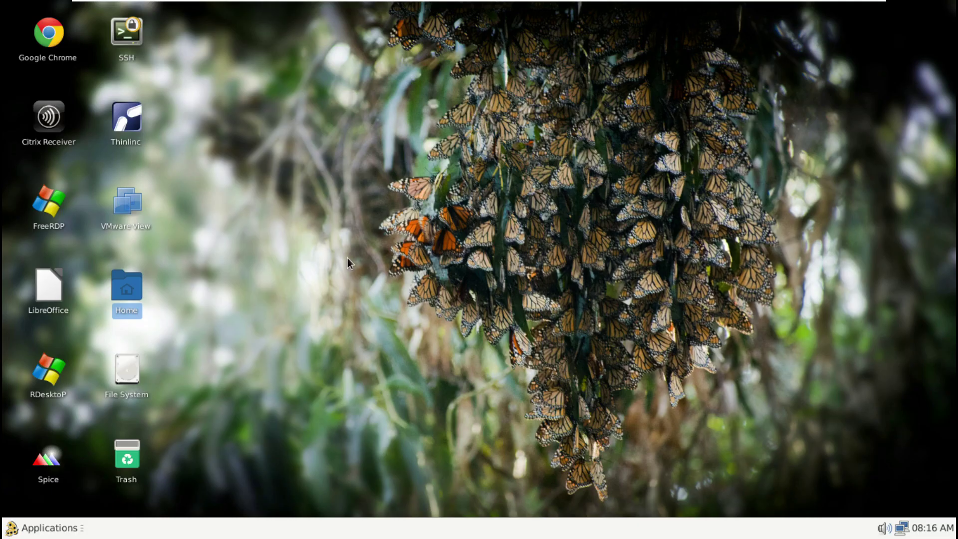
Step: Launch the Terminal Emulator utility from the applications list and maximize its window
left_click(30, 528)
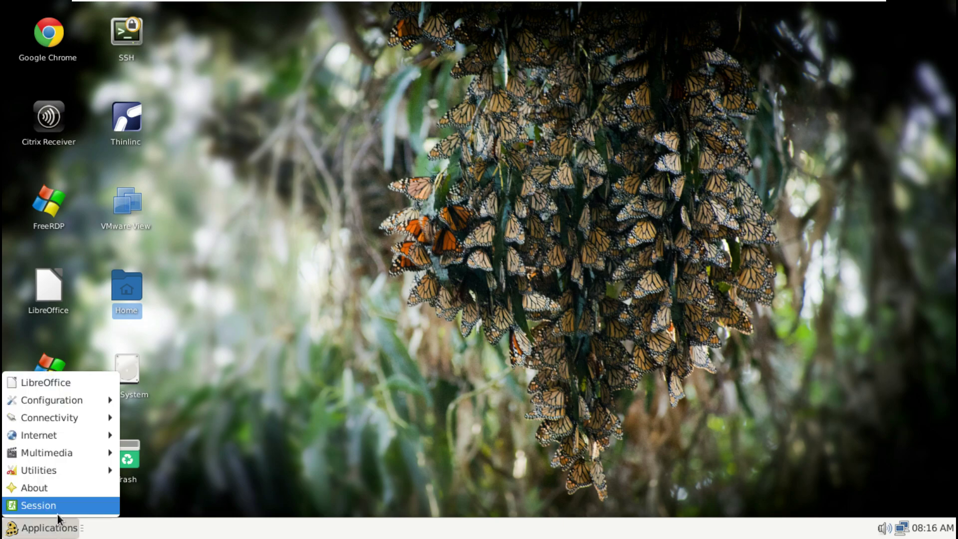
mouse_move(65, 473)
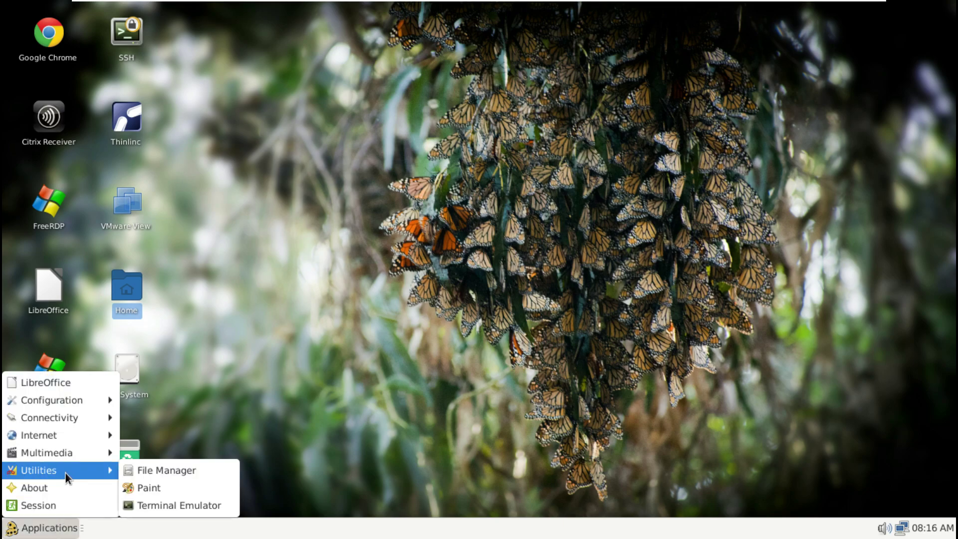
left_click(144, 504)
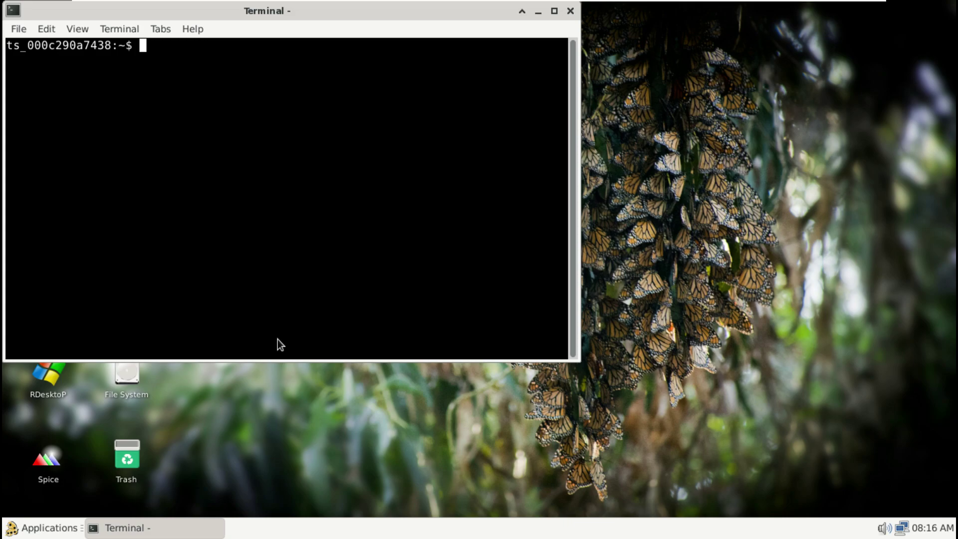
left_click(554, 10)
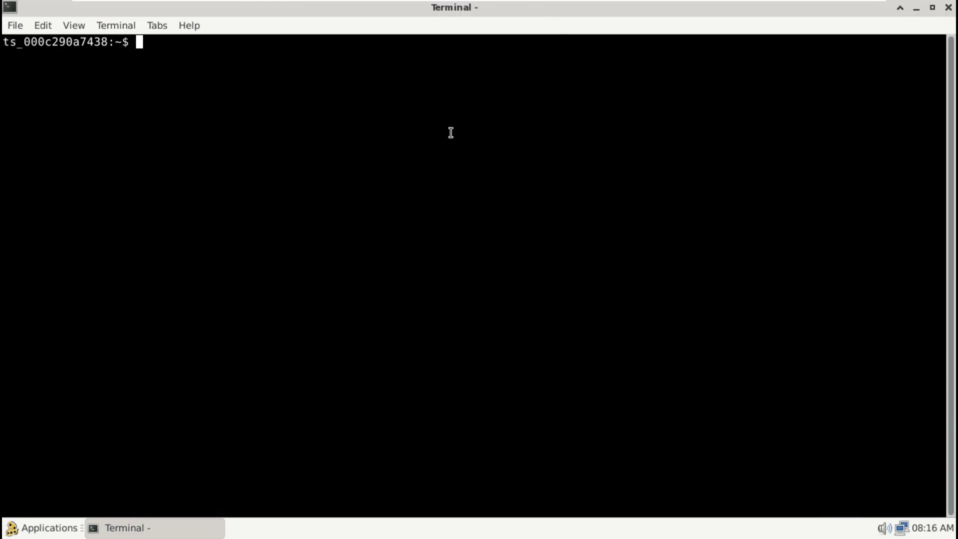
Step: Query the system identity in the terminal with neofetch, uname, uname -a, uname -r and uname -s
type("neofetch")
key("Return")
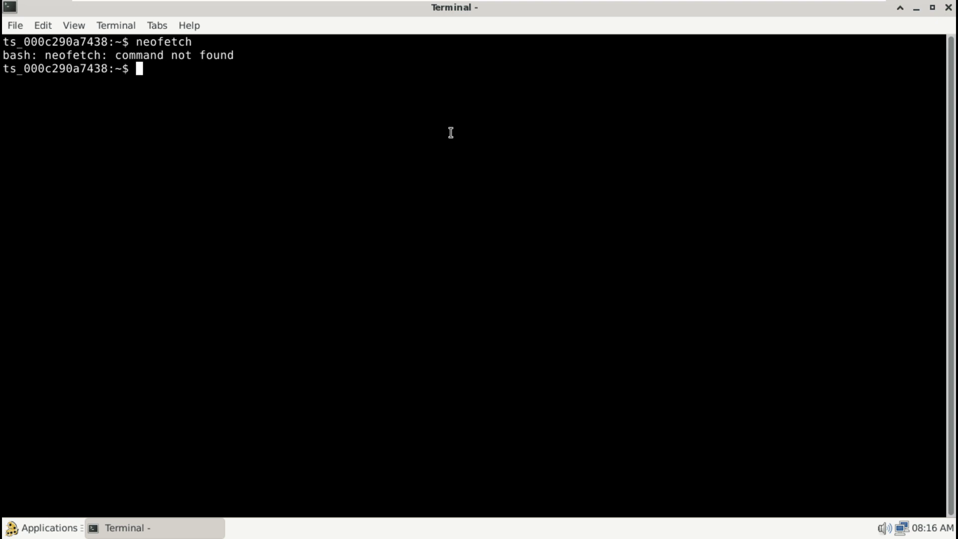
type("uname")
key("Return")
type("uname -a")
key("Return")
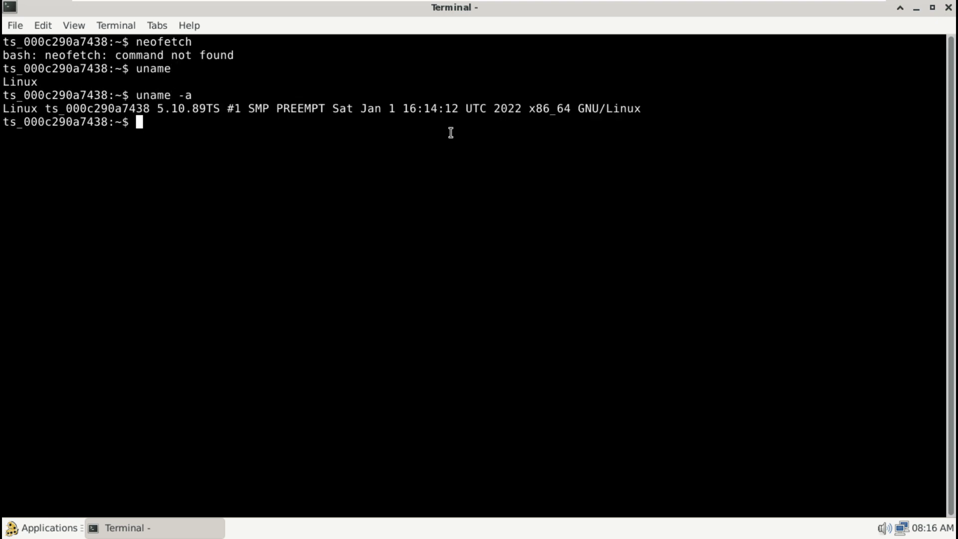
type("uname -r")
key("Return")
type("uname -s")
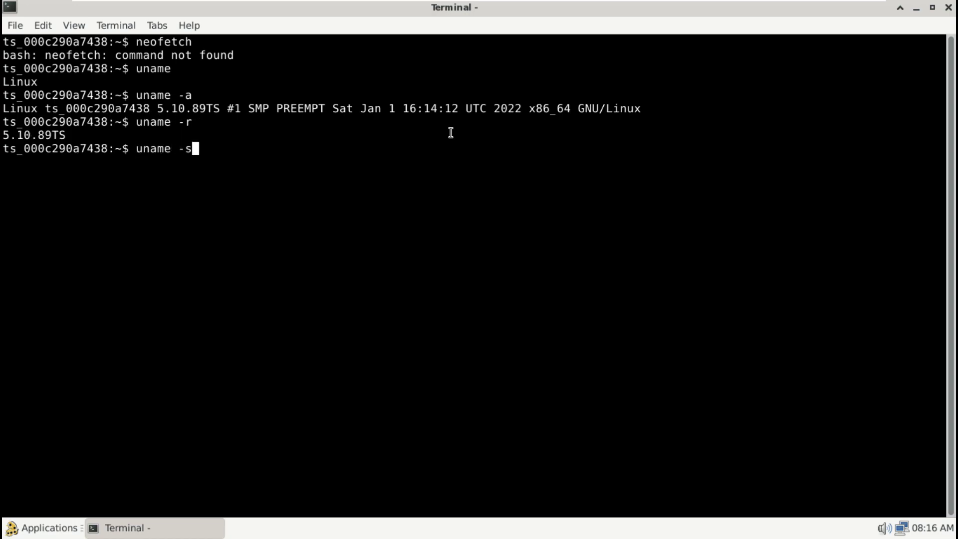
key("Return")
Step: Query further system details by running uname v, uname -n, uname -o, uname -i and uname -v
type("uname ")
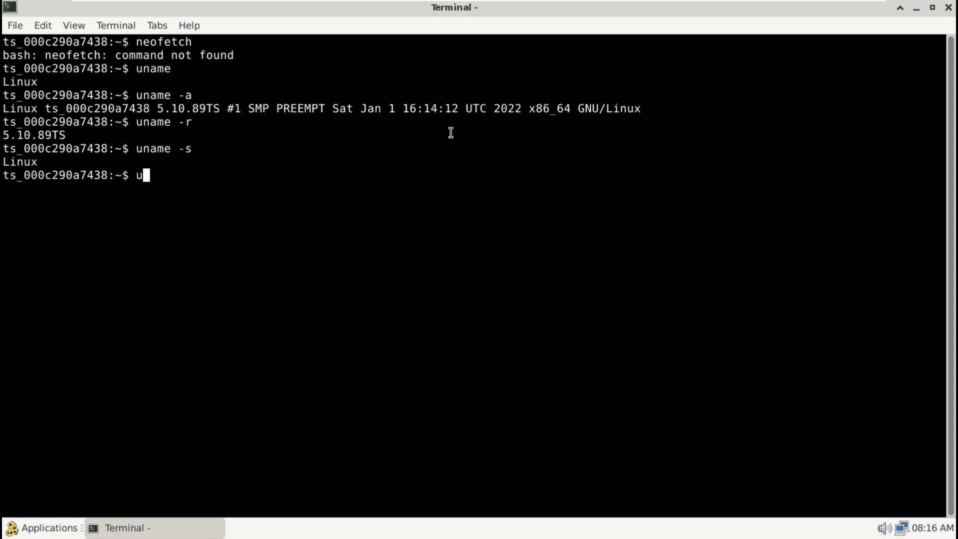
type("v")
key("Return")
type("u")
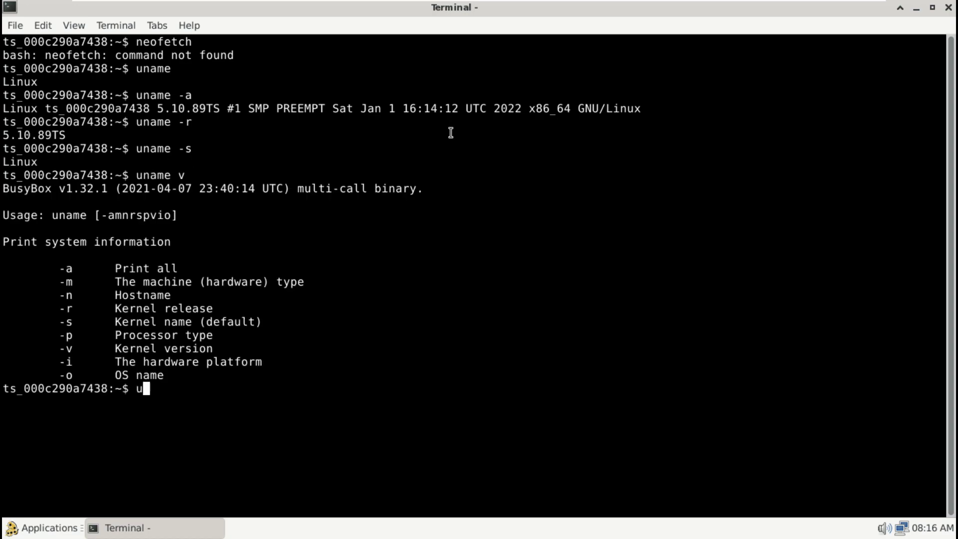
type("name -n")
key("Return")
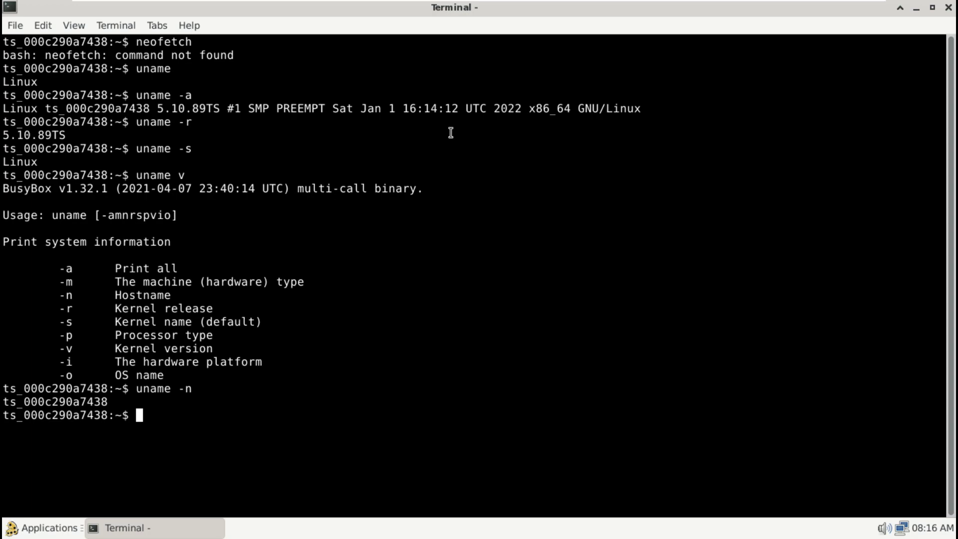
type("uname -o")
key("Return")
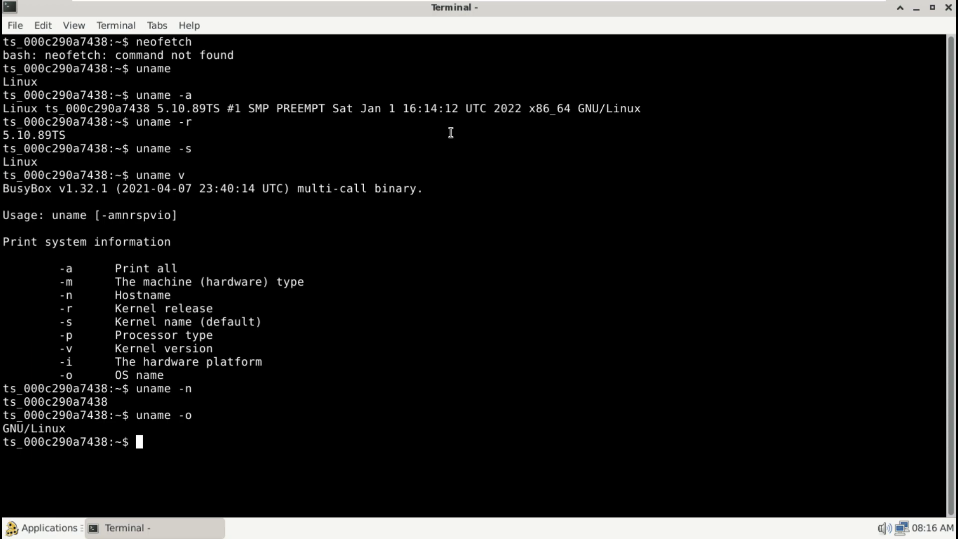
type("uname -i")
key("Return")
type("uname -v")
key("Return")
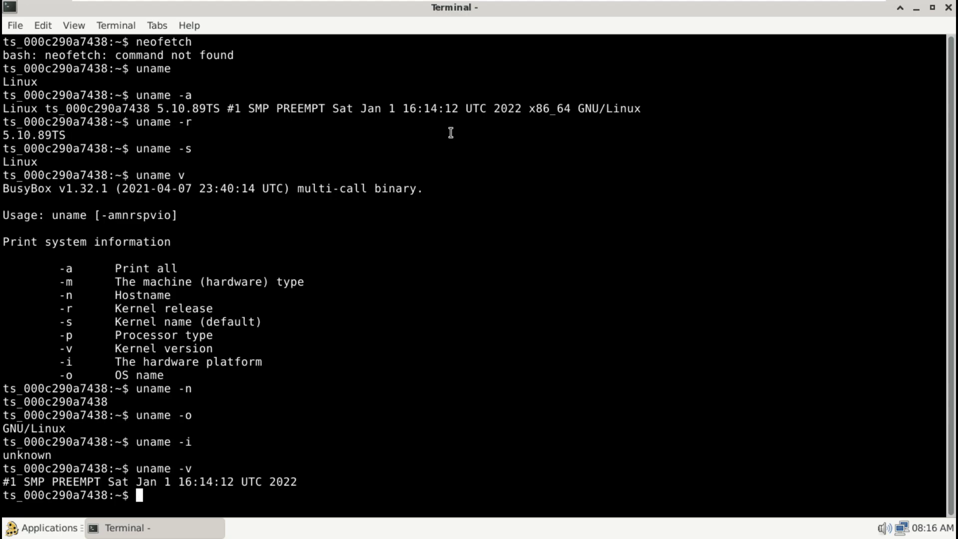
Step: Query the processor and hardware details with lscpu and lshw -short, and exit the terminal
type("lscpu")
key("Return")
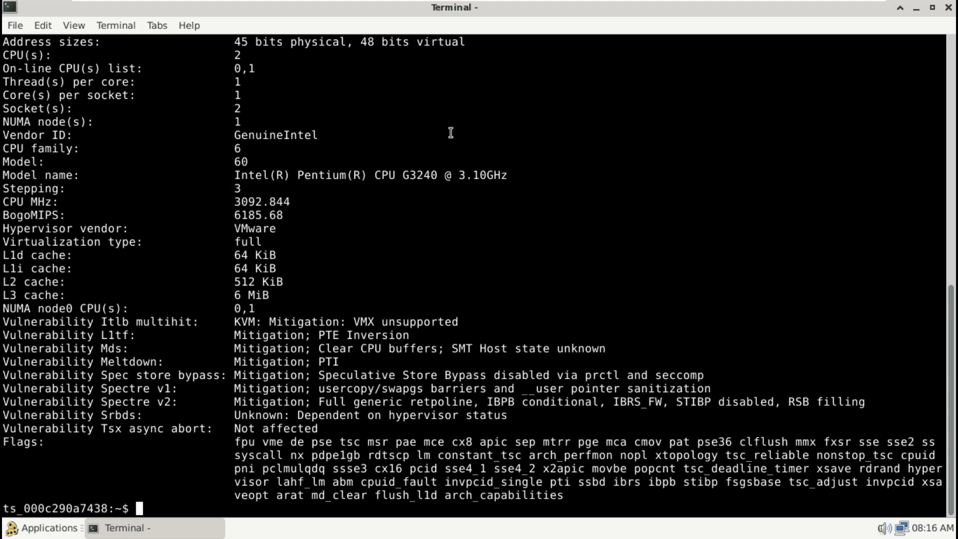
type("lshw -short")
key("Return")
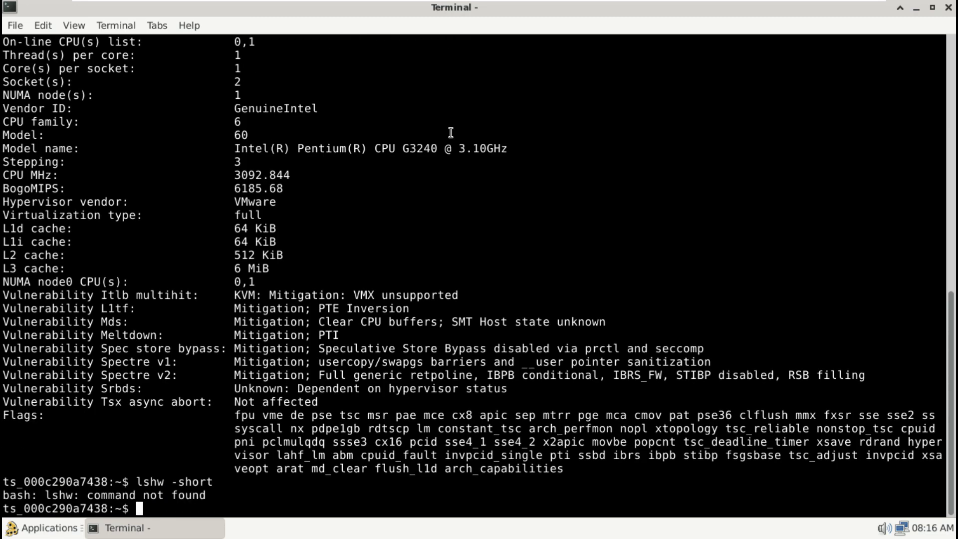
type("exit")
key("Return")
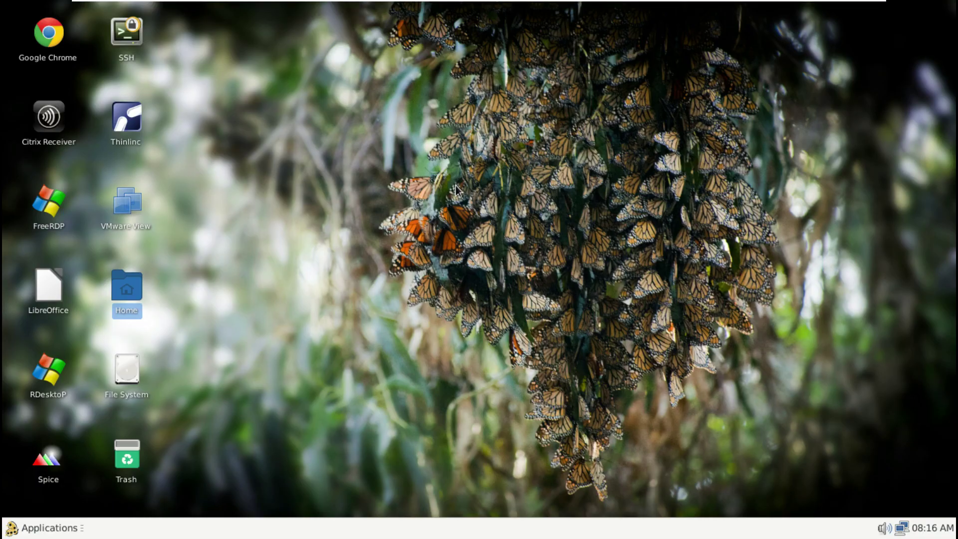
left_click(53, 521)
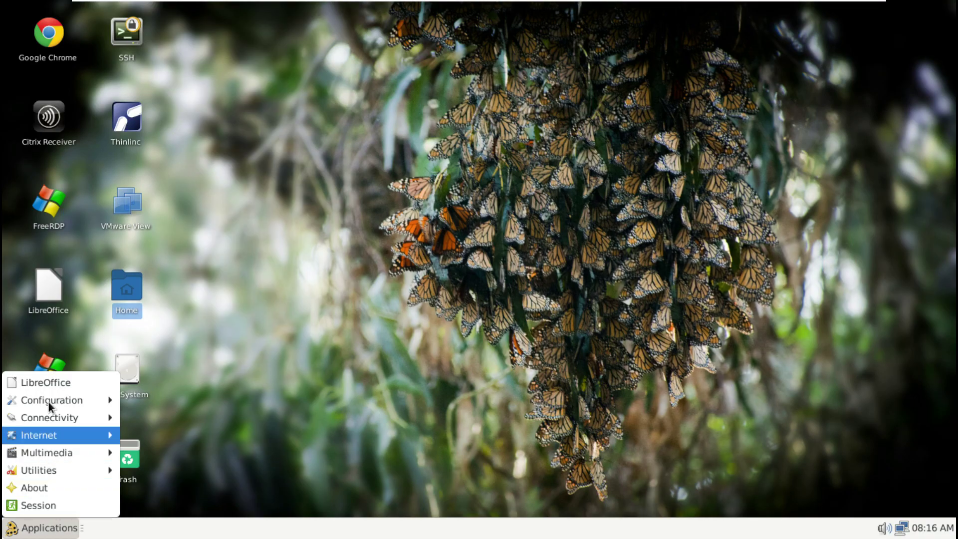
mouse_move(58, 398)
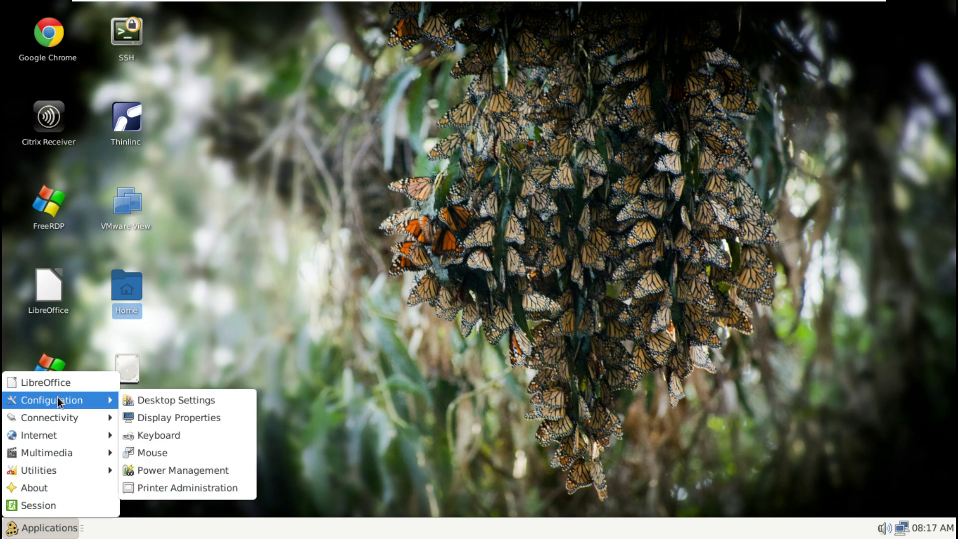
mouse_move(57, 424)
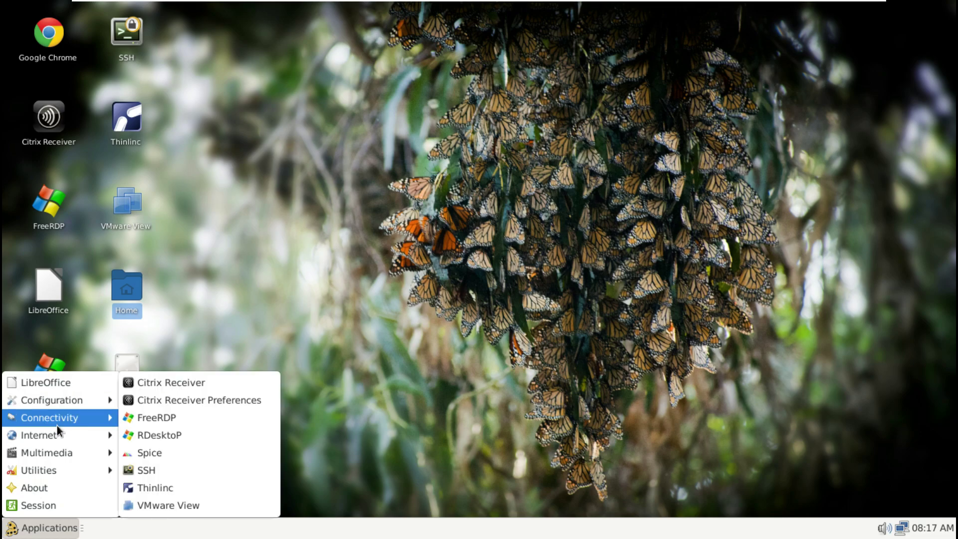
mouse_move(63, 456)
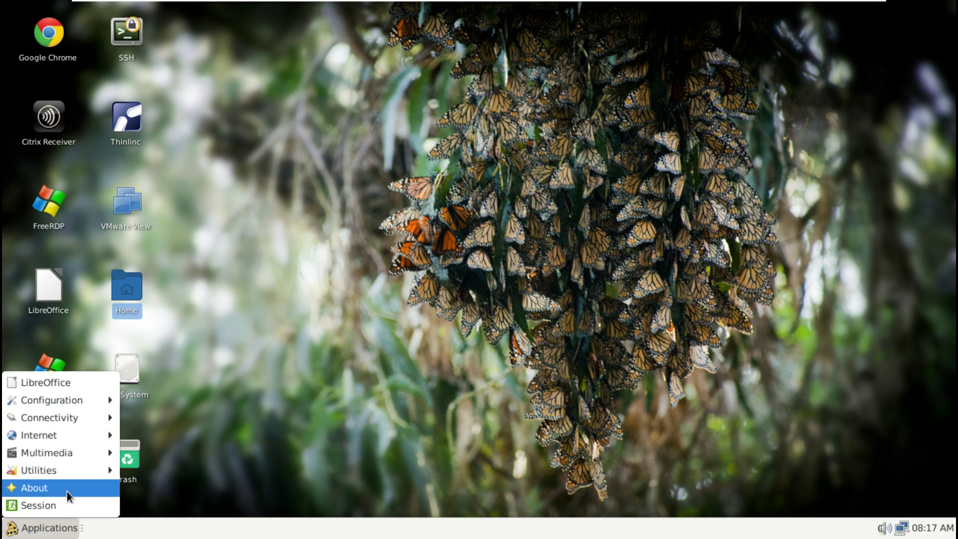
left_click(223, 307)
Step: Launch Google Chrome from its desktop launcher, dismiss the update notice and maximize the browser window
right_click(59, 46)
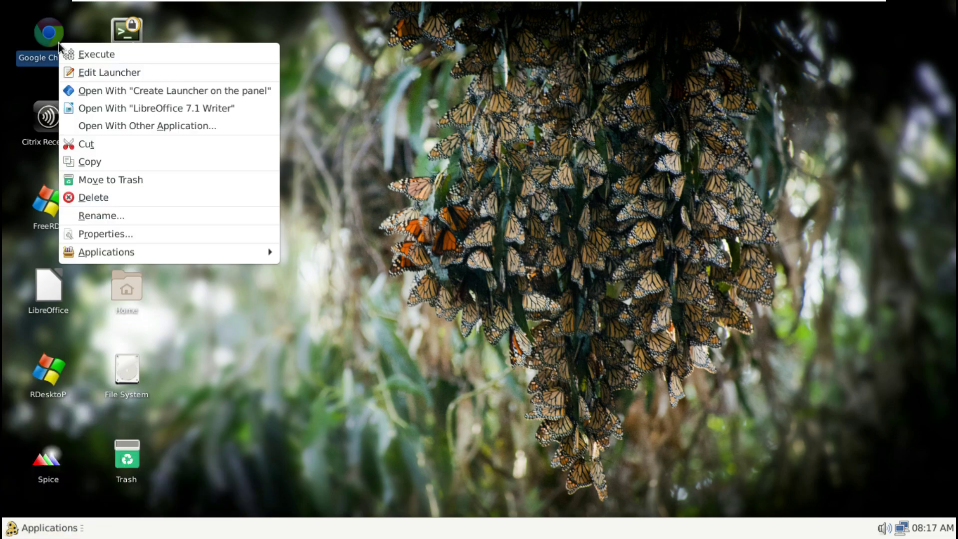
left_click(68, 55)
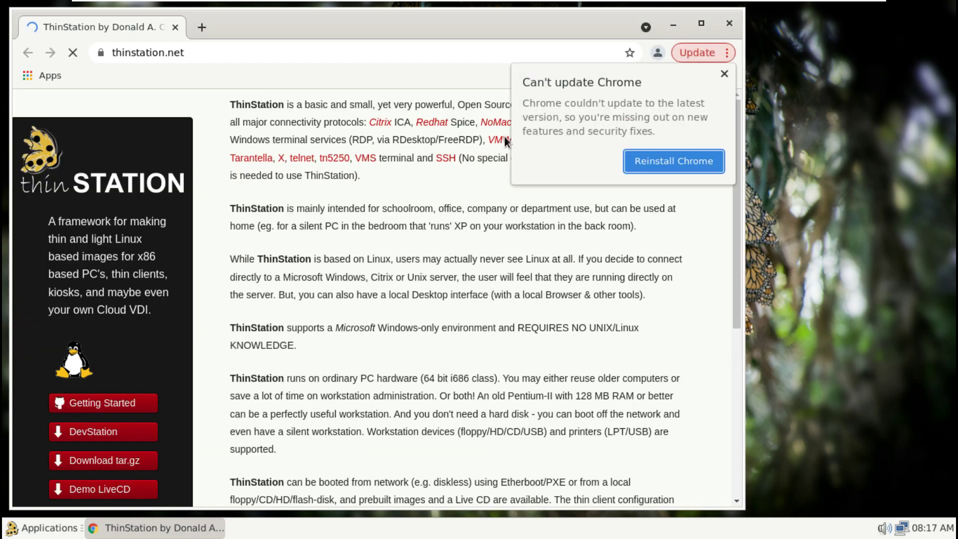
left_click(723, 73)
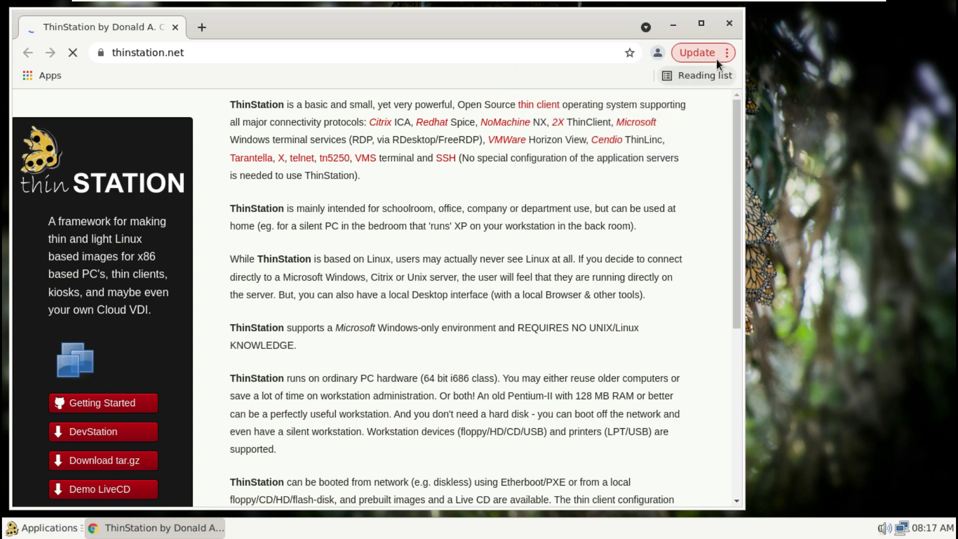
left_click(701, 23)
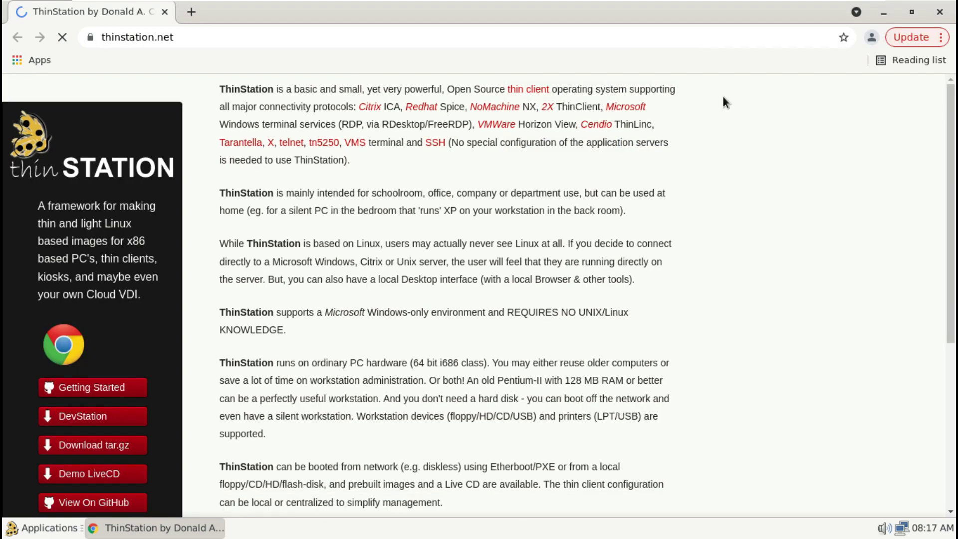
Step: View Chrome's version information on the About Google Chrome page and close that tab
left_click(940, 37)
mouse_move(776, 324)
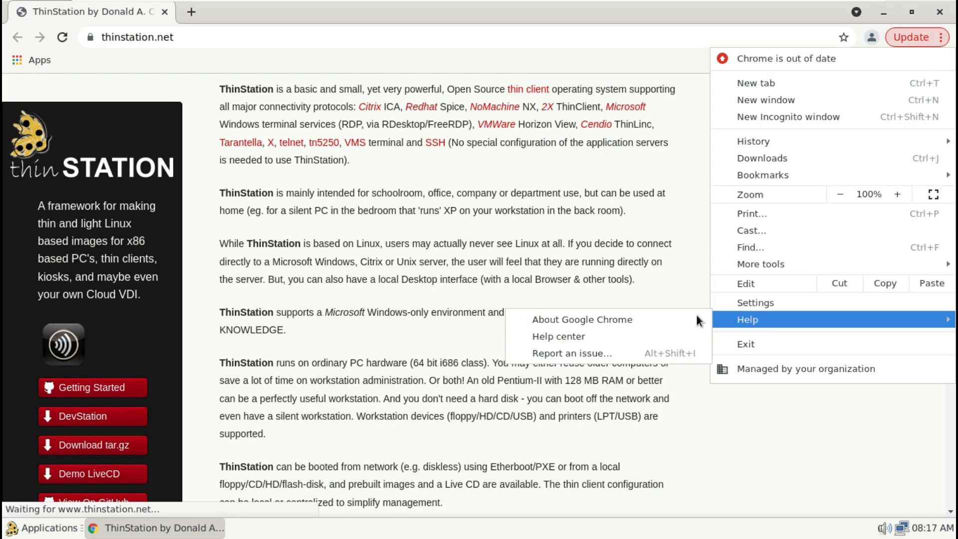
left_click(643, 318)
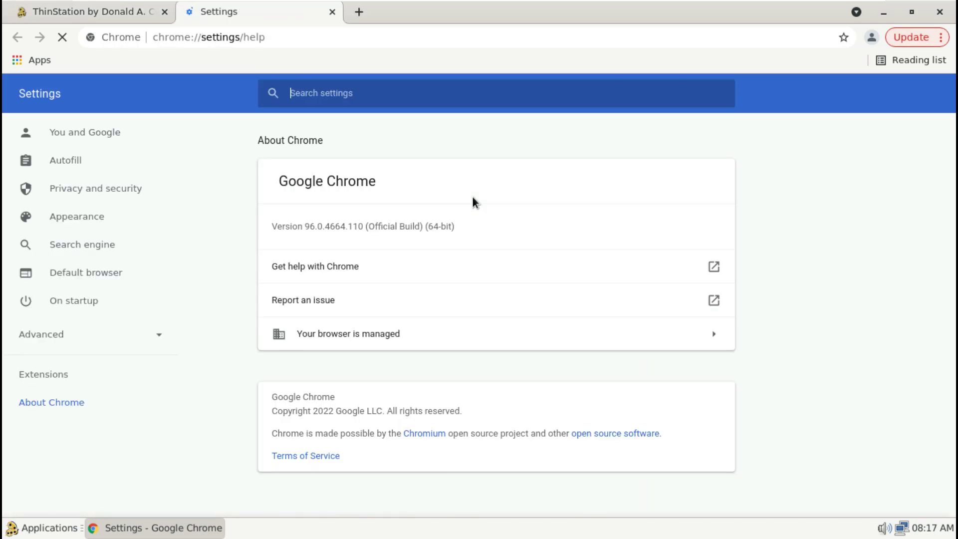
left_click_drag(334, 247, 398, 248)
left_click(332, 12)
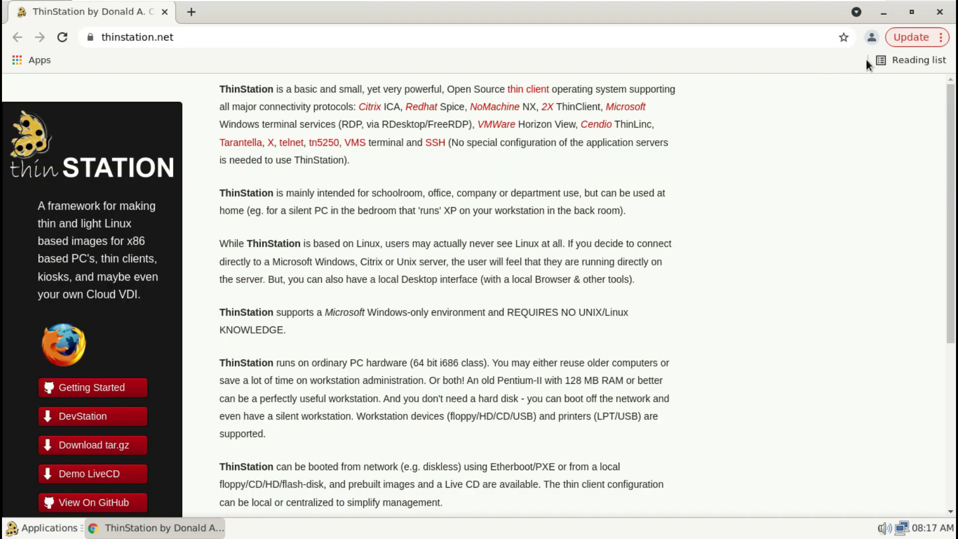
left_click(905, 43)
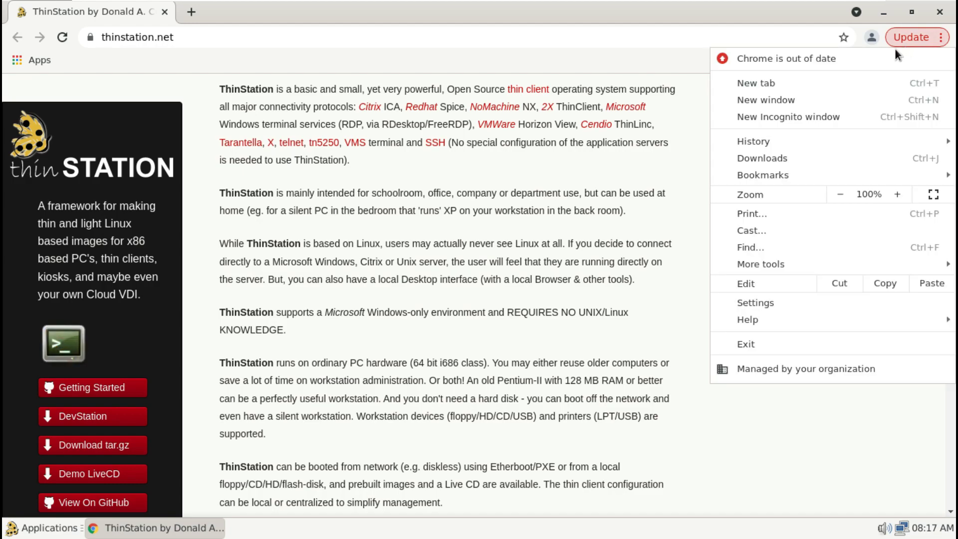
left_click(768, 424)
Step: Follow the version 6.2.13 stable release link on the ThinStation page and view the installer file list on SourceForge
scroll(414, 366, "down", 3)
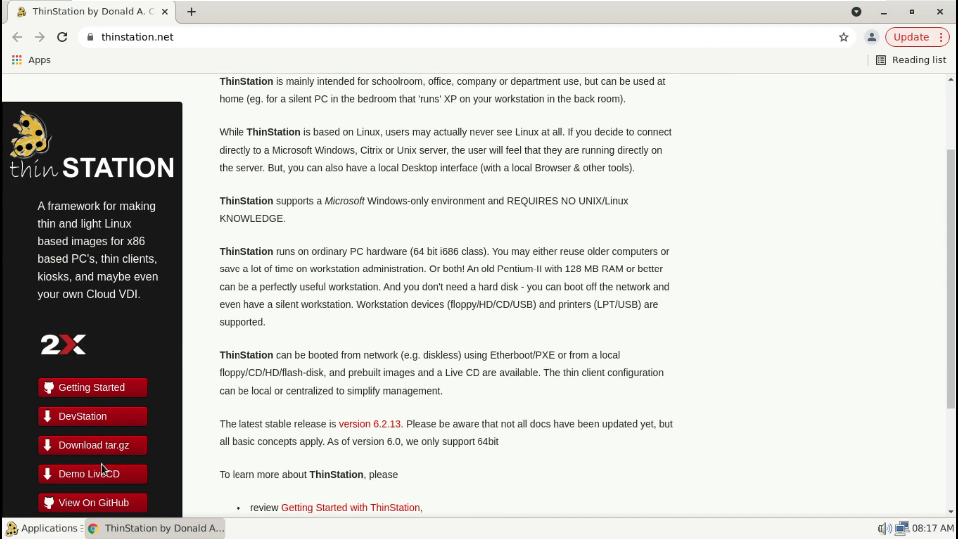
scroll(399, 348, "down", 7)
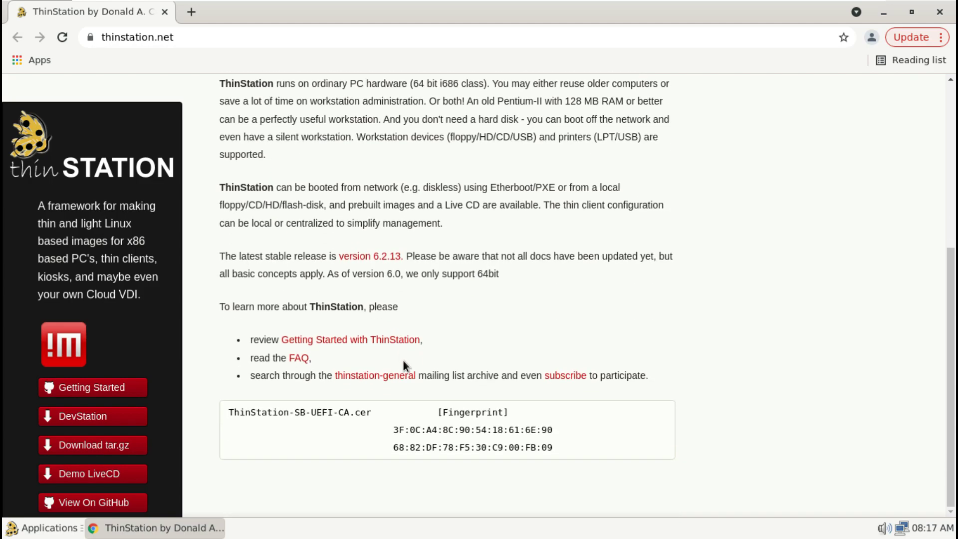
left_click(370, 256)
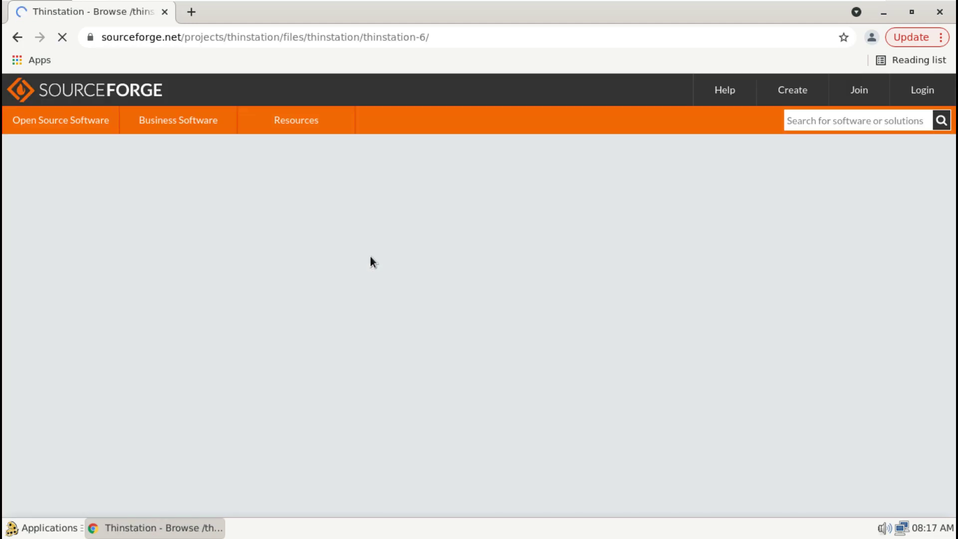
scroll(370, 257, "down", 3)
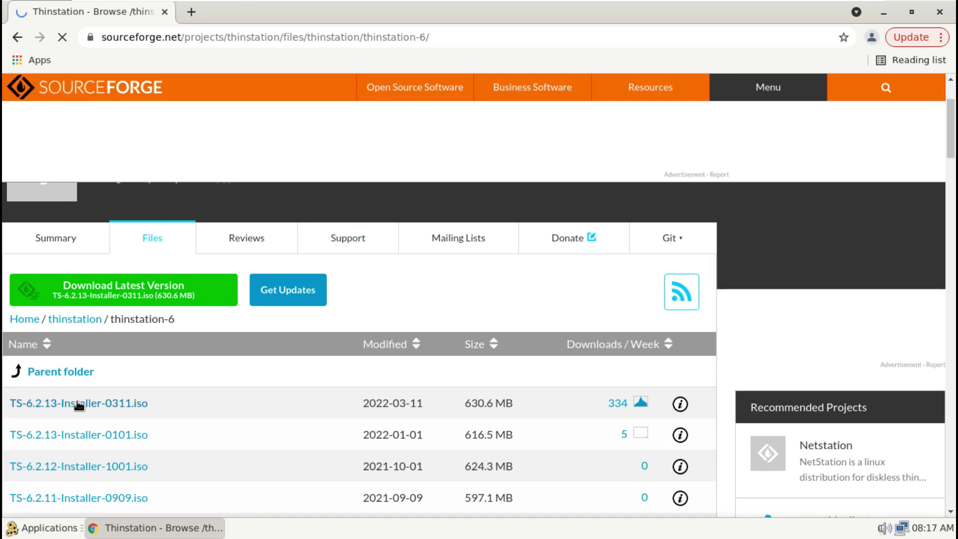
Step: Start downloading TS-6.2.13-Installer-0311.iso, cancel the transfer from Chrome's Downloads page and close that page
left_click(127, 407)
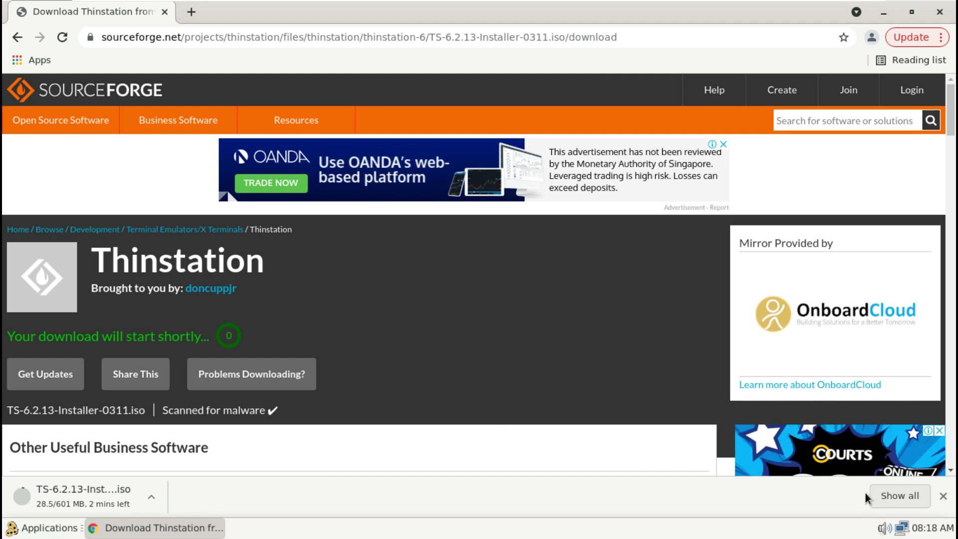
left_click(885, 495)
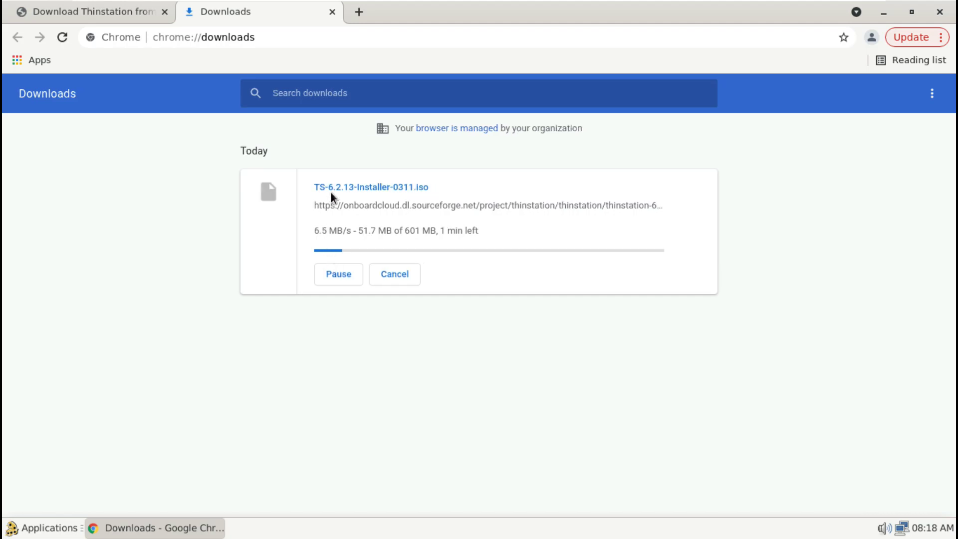
left_click(411, 279)
left_click(332, 12)
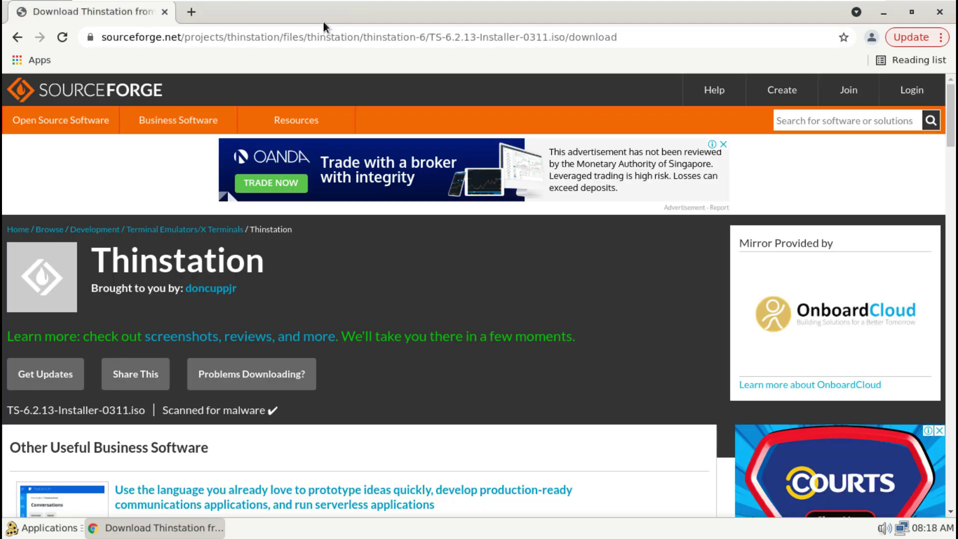
Step: Replace the SourceForge tab with a new one and enter the YouTube channel address beginning with youtube.com/9t
left_click(189, 12)
left_click(165, 13)
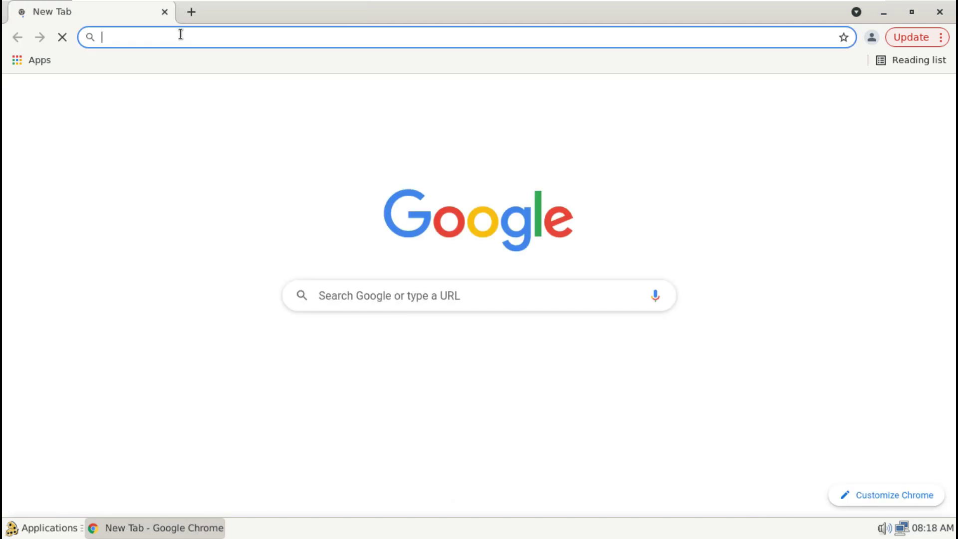
type("y")
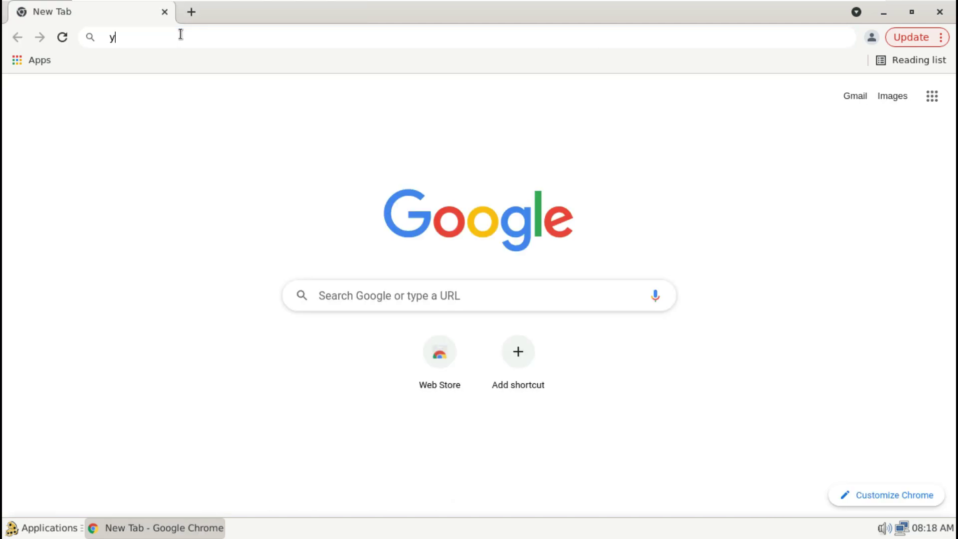
type("outube")
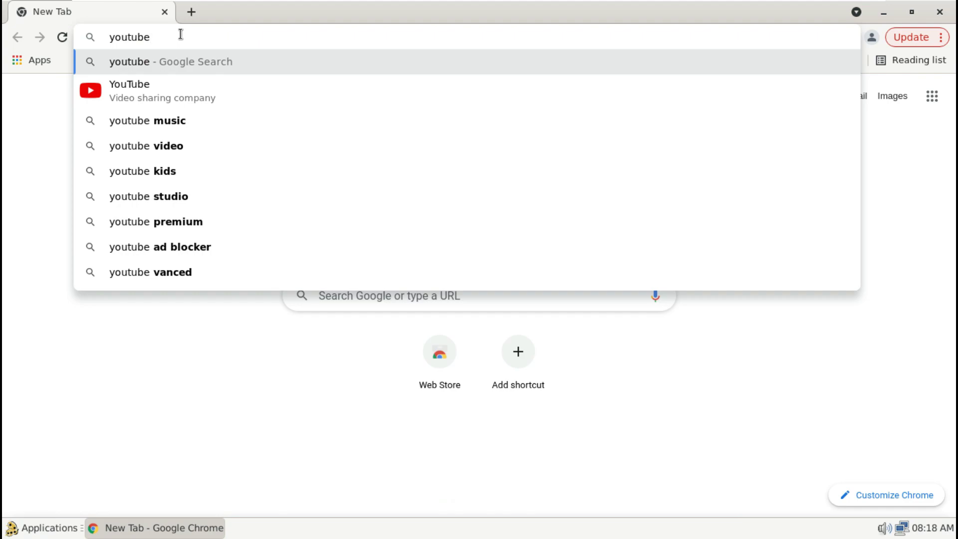
type(".com/9t")
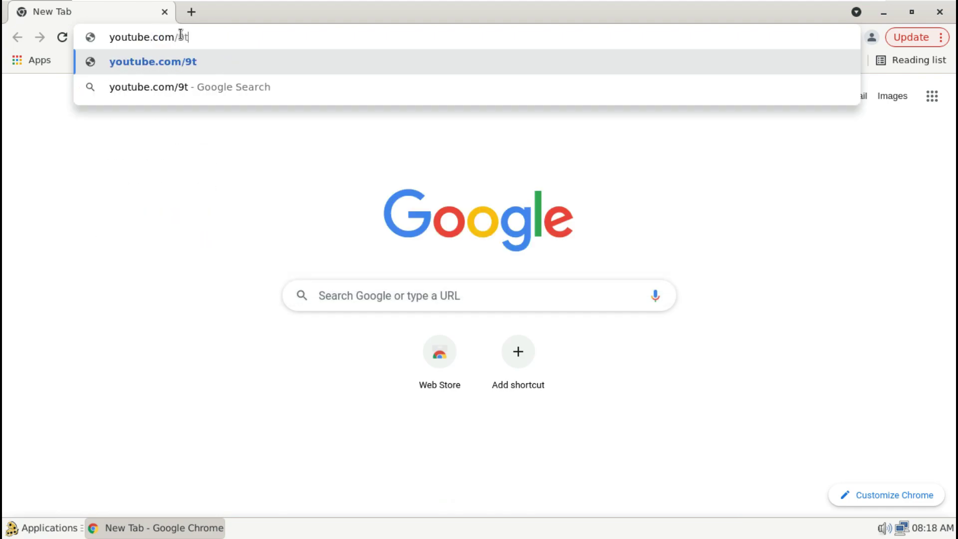